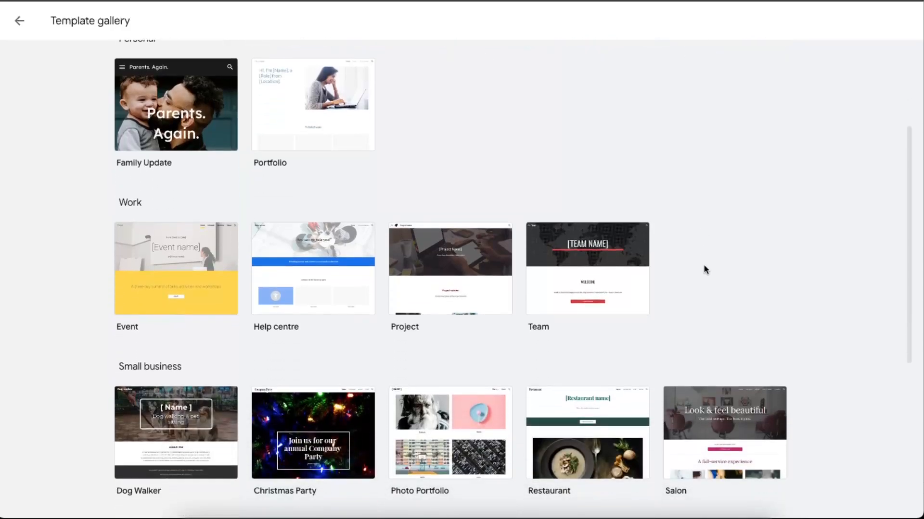
# Browse the template gallery and open the Restaurant template for the new site
pyautogui.scroll(-2, 664, 279)
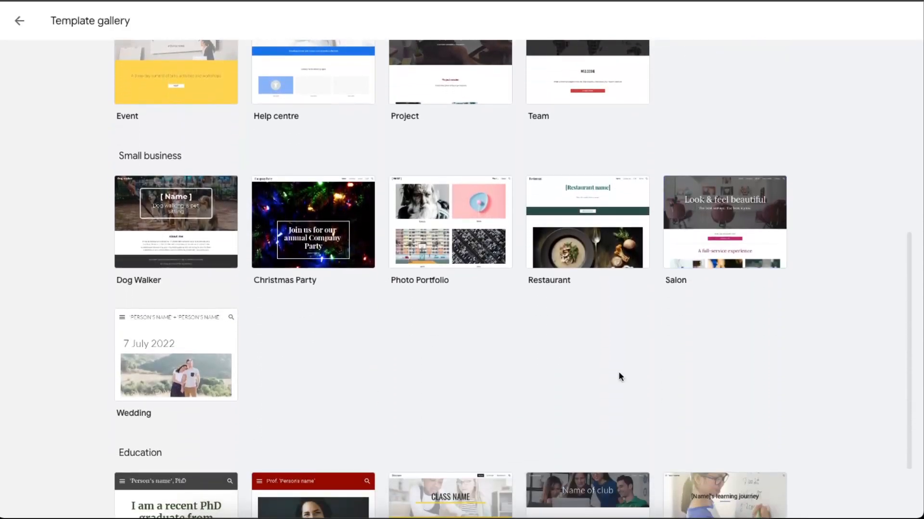
pyautogui.scroll(-2, 559, 374)
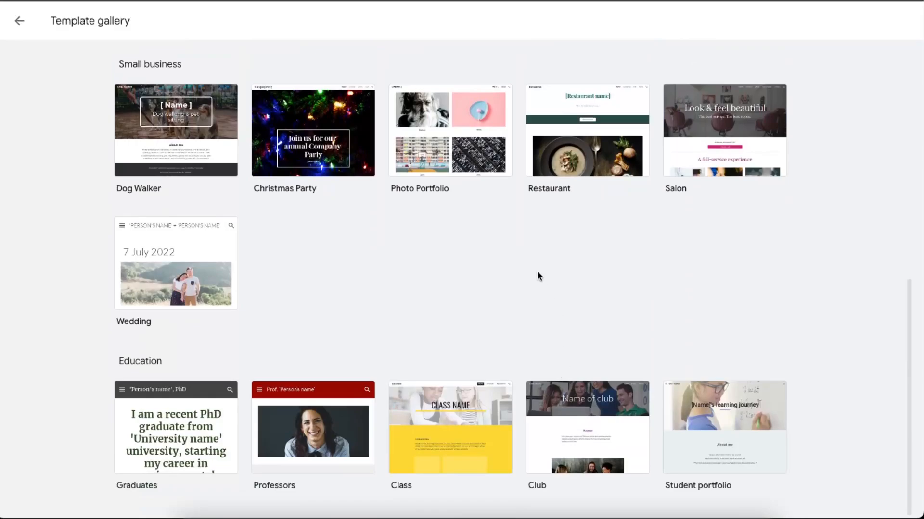
pyautogui.scroll(2, 537, 272)
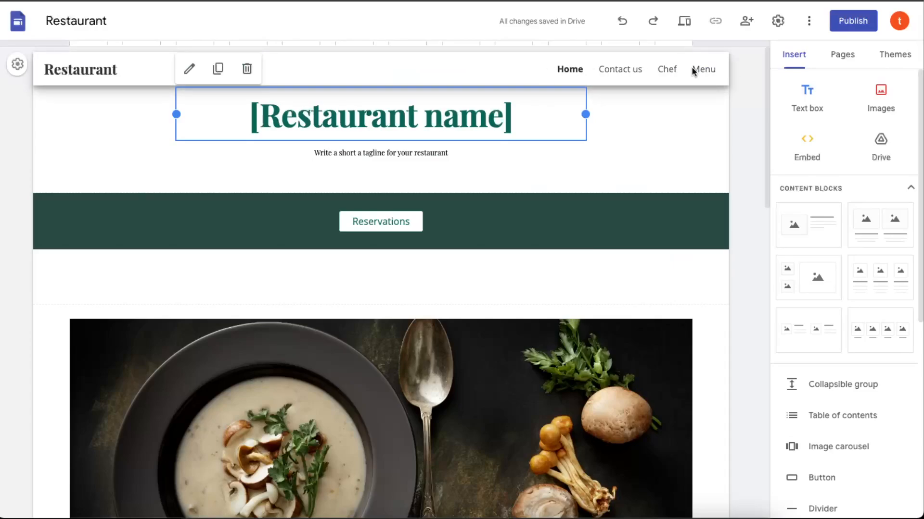
# Delete the Chef and Menu pages from the site
pyautogui.click(842, 55)
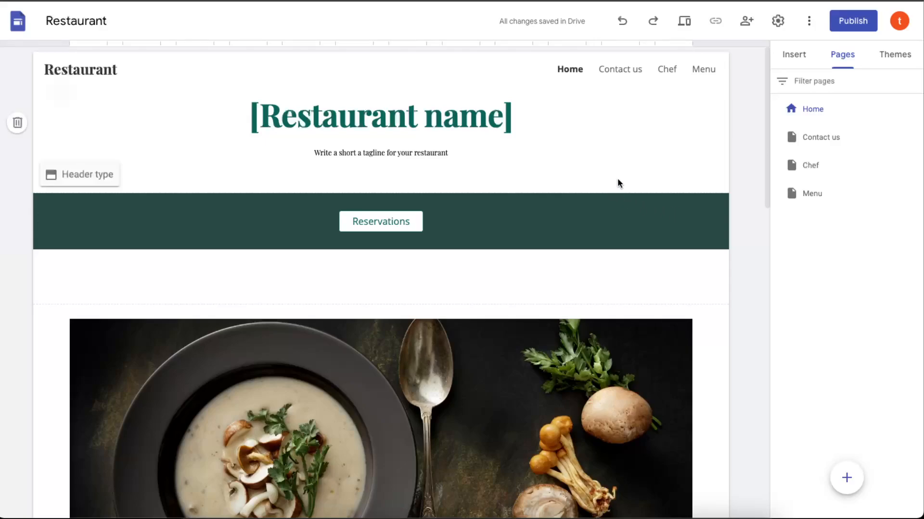
pyautogui.click(914, 165)
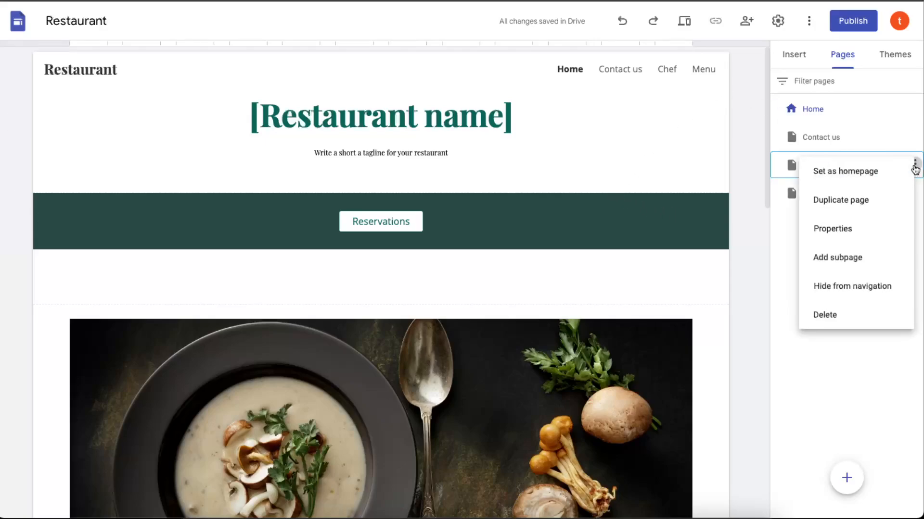
pyautogui.click(825, 317)
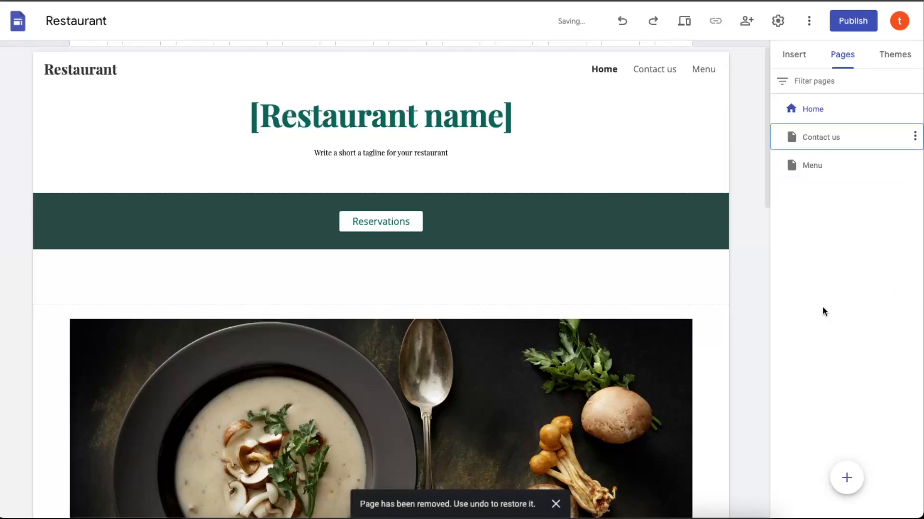
pyautogui.click(915, 164)
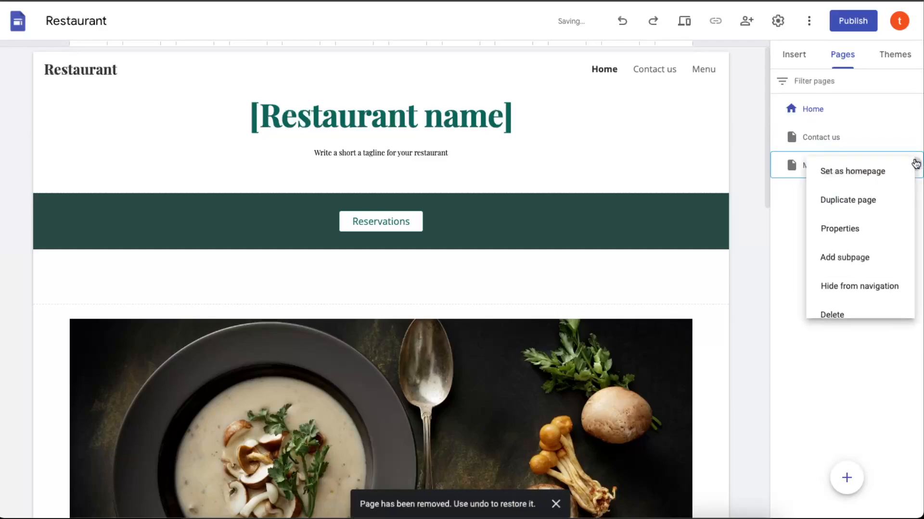
pyautogui.click(842, 315)
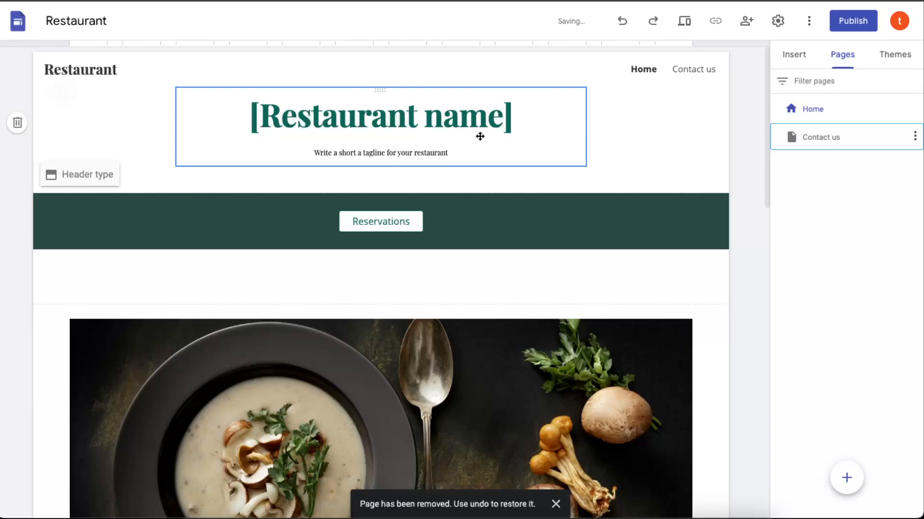
# Replace the "[Restaurant name]" heading on the home page with "Solve Storm"
pyautogui.click(522, 113)
pyautogui.moveTo(522, 113); pyautogui.dragTo(232, 114)
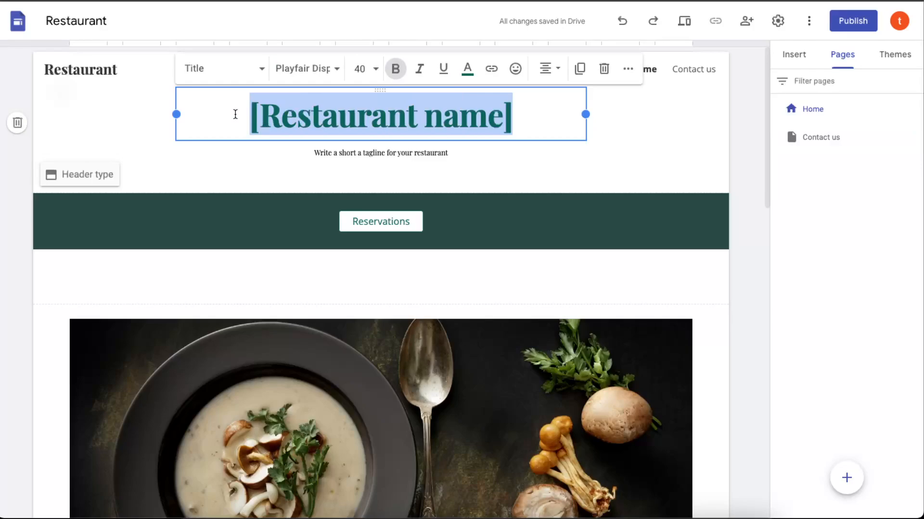
pyautogui.write('Solve Storm')
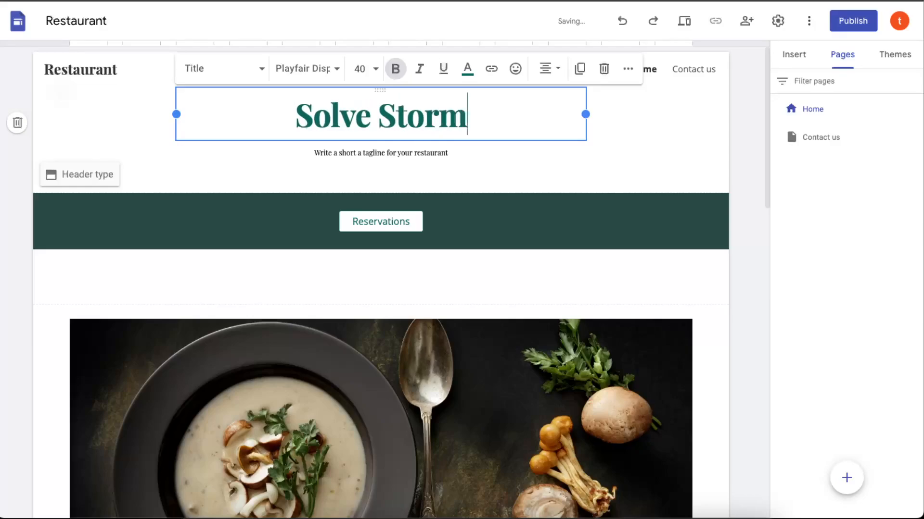
# Replace the tagline under the heading with "Dog accessories & more" and remove the Reservations section below it
pyautogui.click(374, 153)
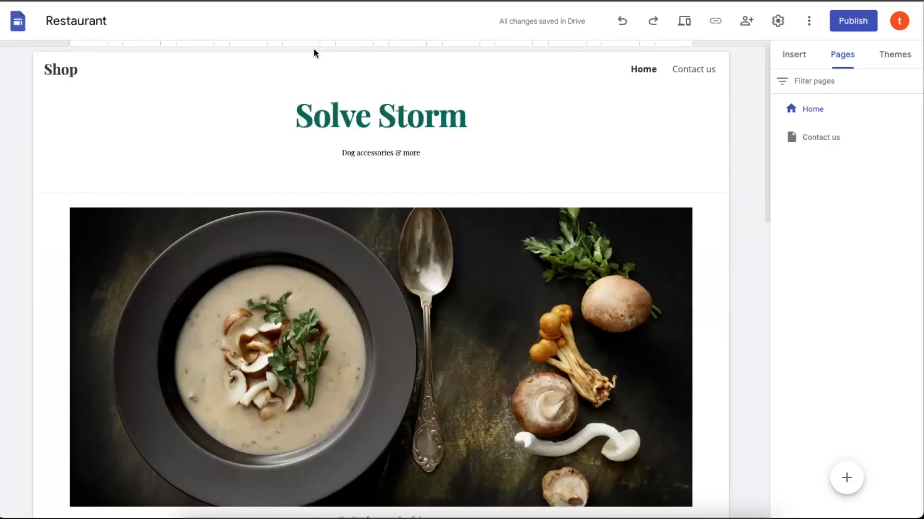
pyautogui.scroll(-3, 457, 282)
pyautogui.click(457, 283)
pyautogui.moveTo(458, 283); pyautogui.dragTo(454, 245)
pyautogui.scroll(2, 354, 357)
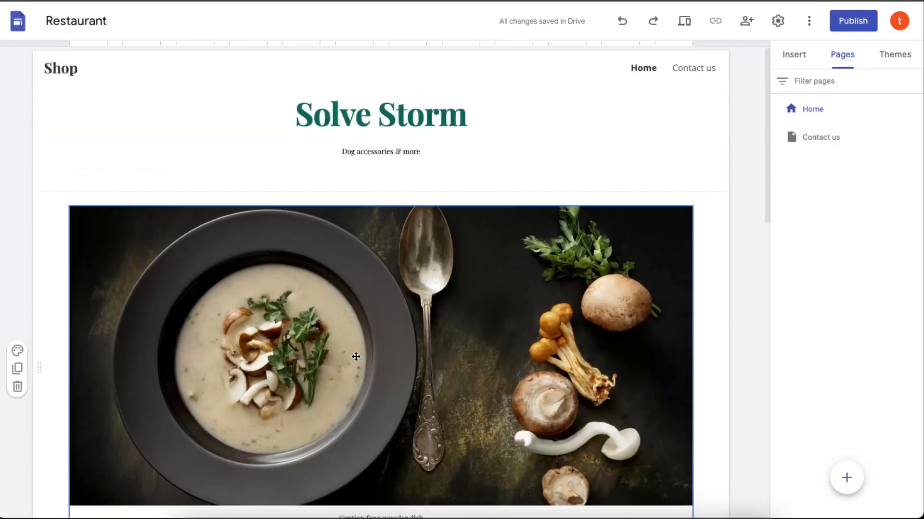
# Review the remaining template content on the Home and Contact us pages, and return to the Home page
pyautogui.scroll(-8, 354, 357)
pyautogui.click(357, 354)
pyautogui.scroll(-8, 357, 354)
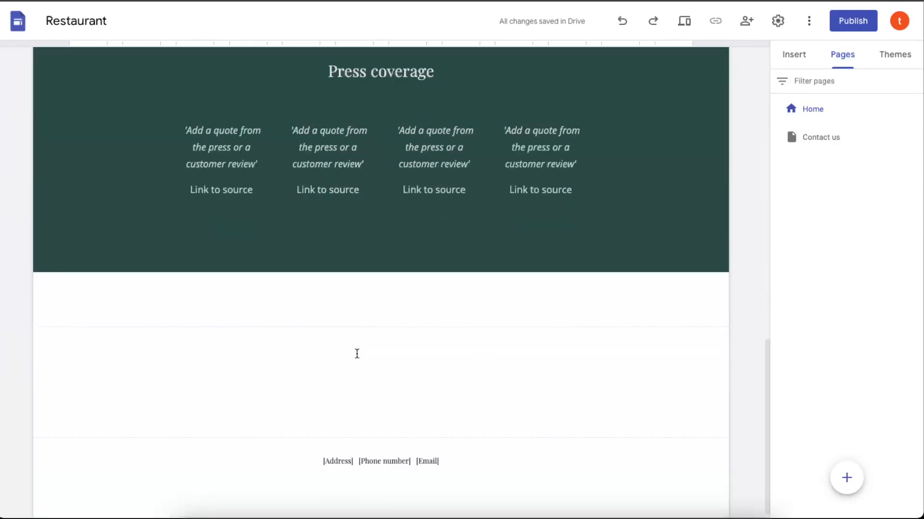
pyautogui.scroll(15, 356, 356)
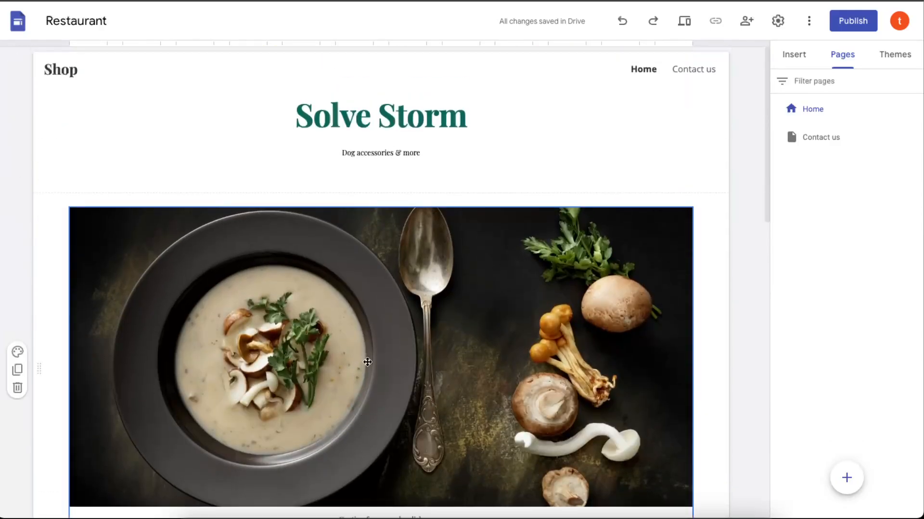
pyautogui.click(705, 69)
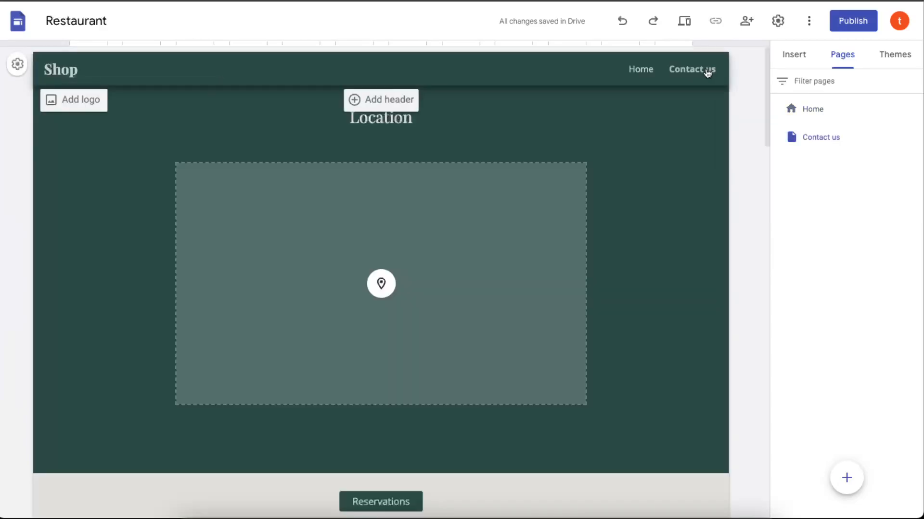
pyautogui.scroll(-15, 671, 293)
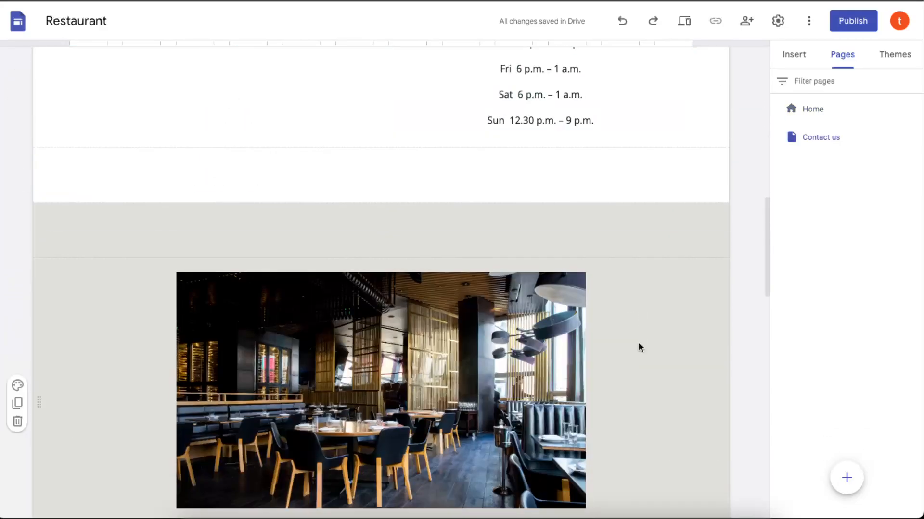
pyautogui.scroll(-3, 577, 336)
pyautogui.scroll(15, 674, 289)
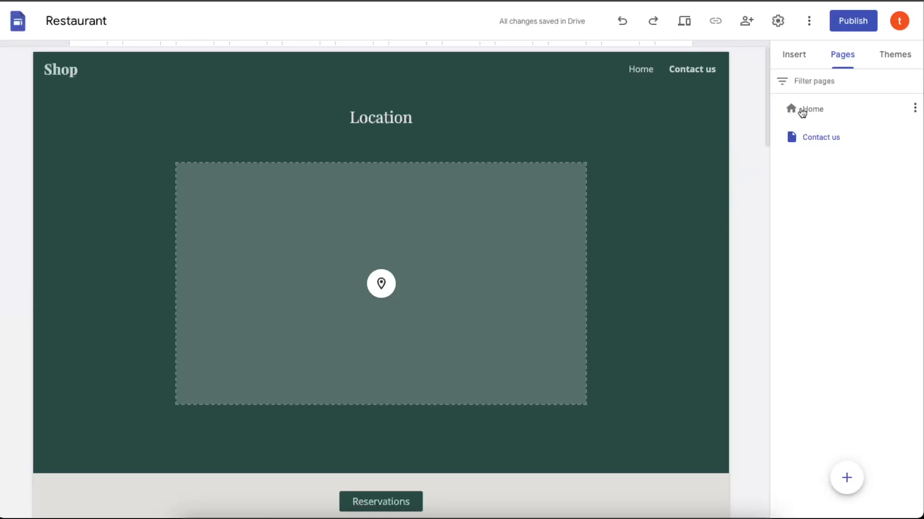
pyautogui.click(805, 119)
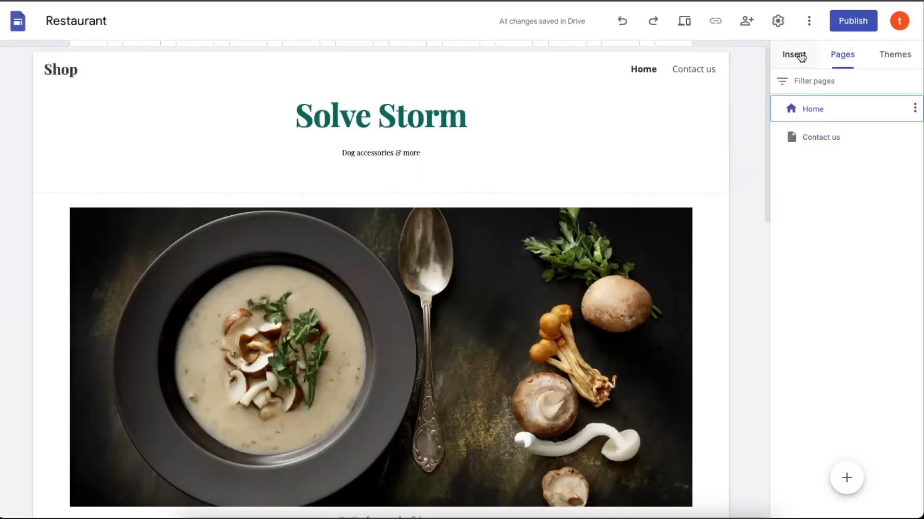
# Add a new page named "Store" and place it between Home and Contact us
pyautogui.click(799, 54)
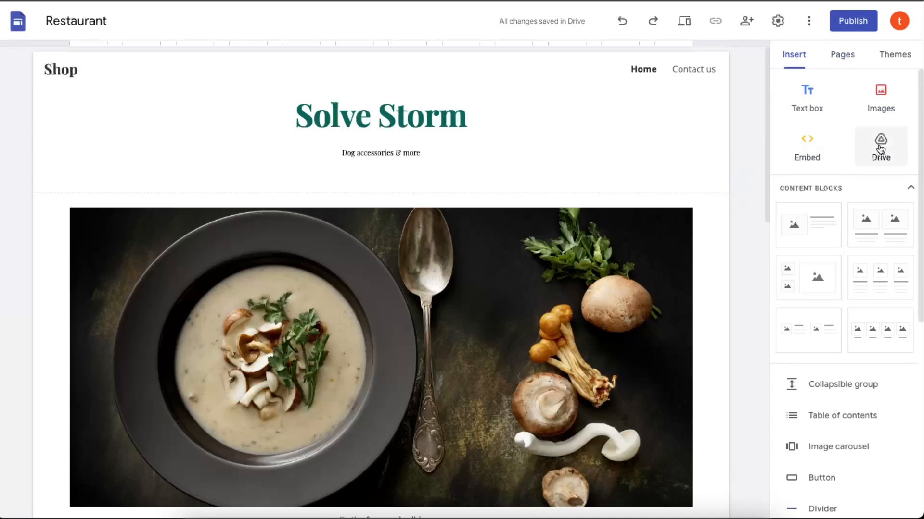
pyautogui.click(844, 60)
pyautogui.moveTo(845, 486)
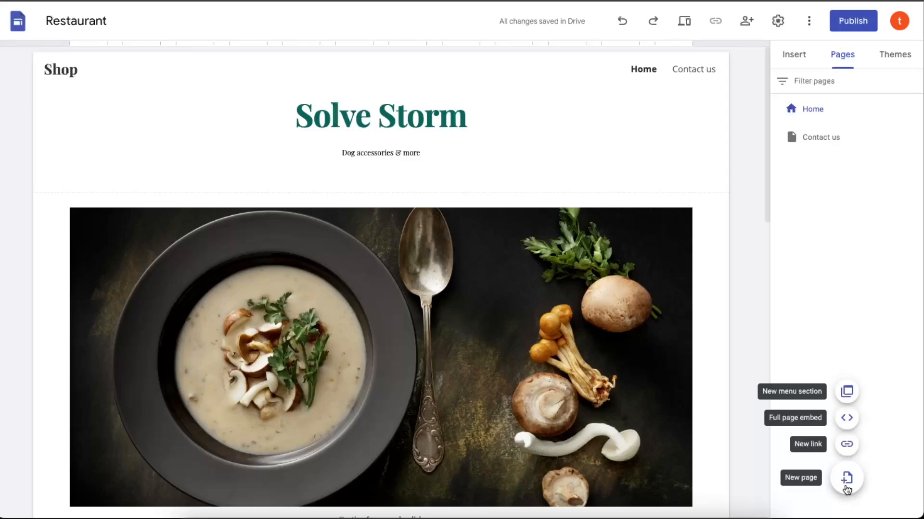
pyautogui.click(846, 481)
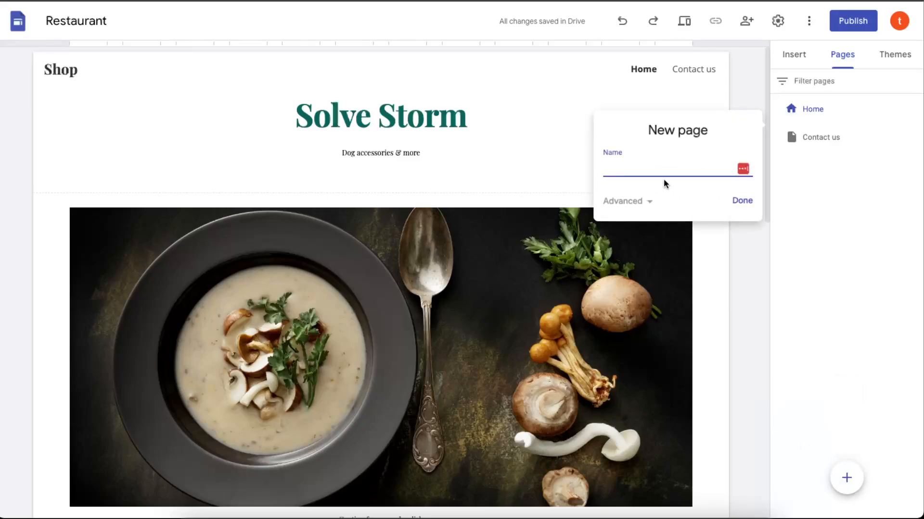
pyautogui.write('Store')
pyautogui.click(742, 200)
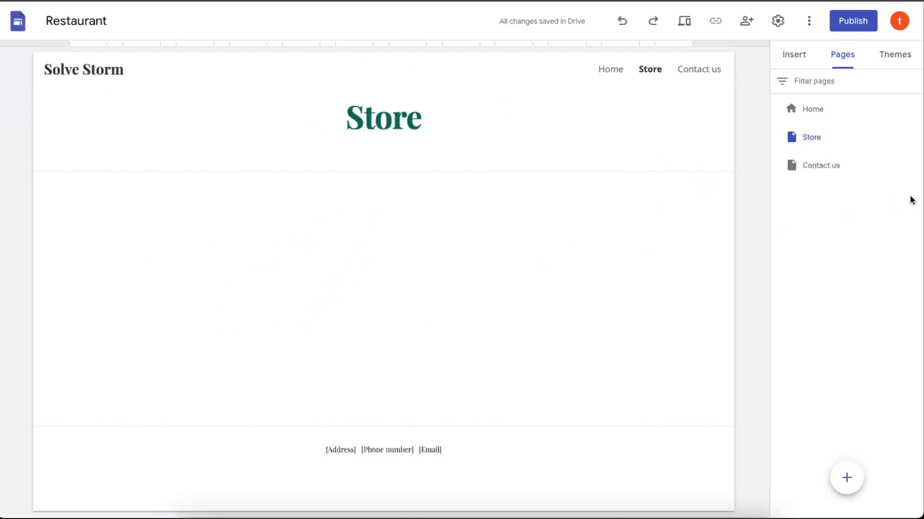
# Look through the elements that can be inserted on the Store page, such as buttons, maps, calendars and forms
pyautogui.click(799, 56)
pyautogui.scroll(-5, 892, 281)
pyautogui.scroll(-3, 892, 280)
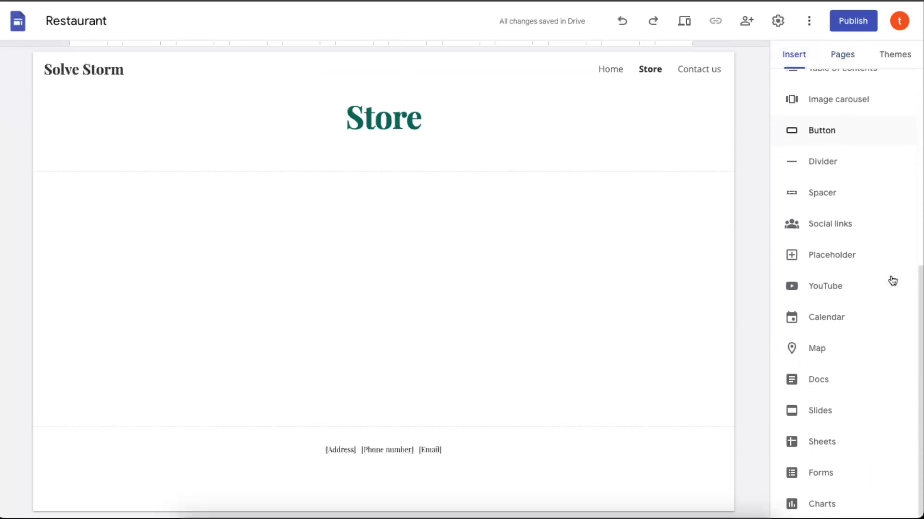
pyautogui.scroll(8, 852, 308)
pyautogui.scroll(-7, 852, 303)
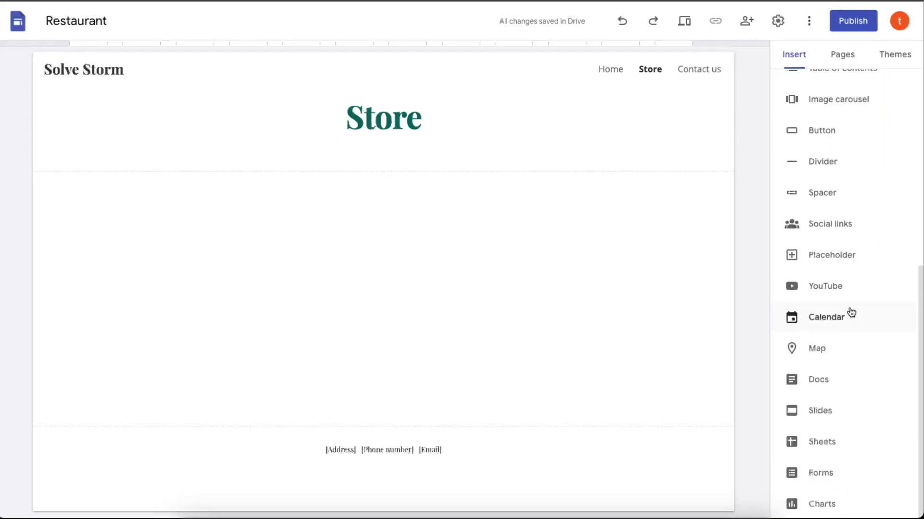
pyautogui.scroll(7, 852, 387)
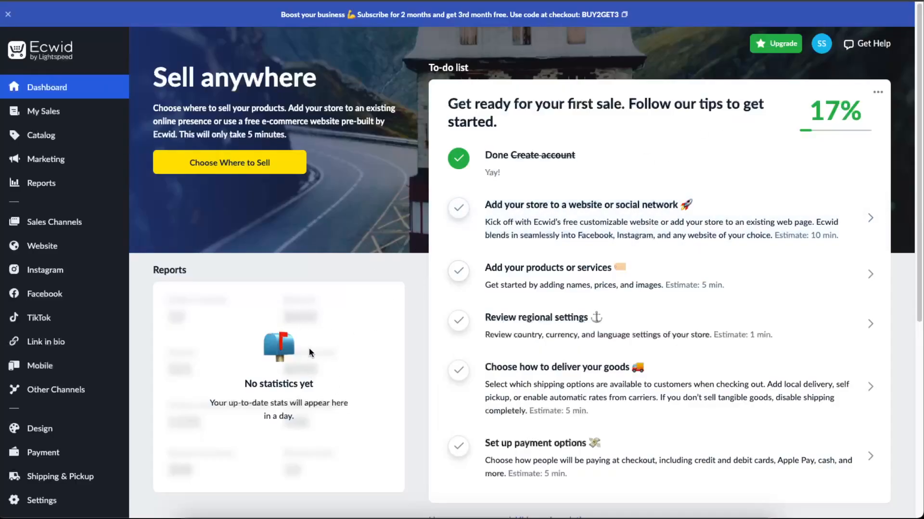
# Switch to Ecwid, open the product catalog and look through the sample products
pyautogui.click(44, 136)
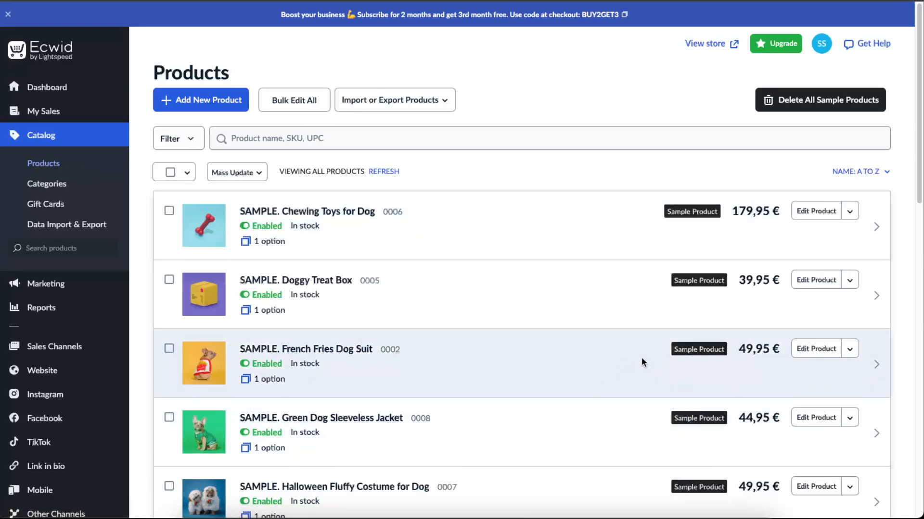
pyautogui.scroll(-5, 642, 363)
pyautogui.scroll(5, 642, 360)
pyautogui.scroll(-4, 642, 360)
pyautogui.scroll(5, 641, 362)
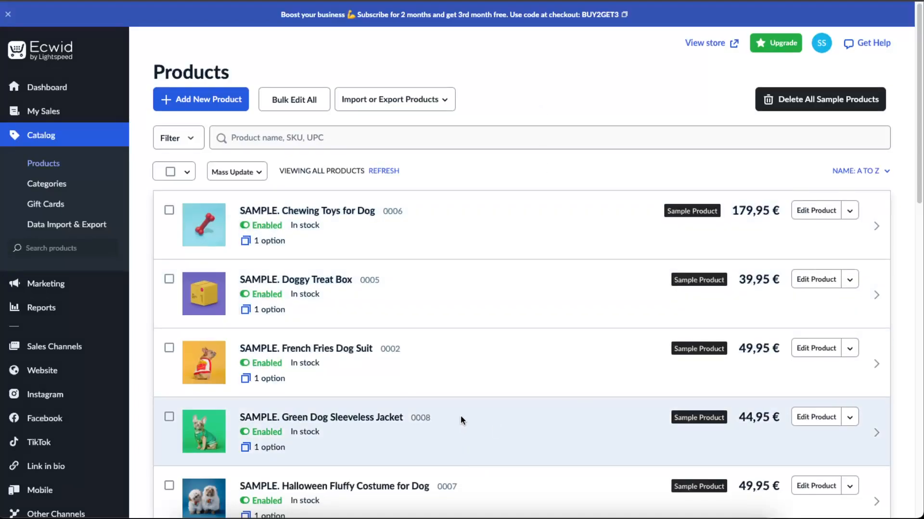
pyautogui.scroll(-7, 460, 420)
pyautogui.scroll(7, 377, 280)
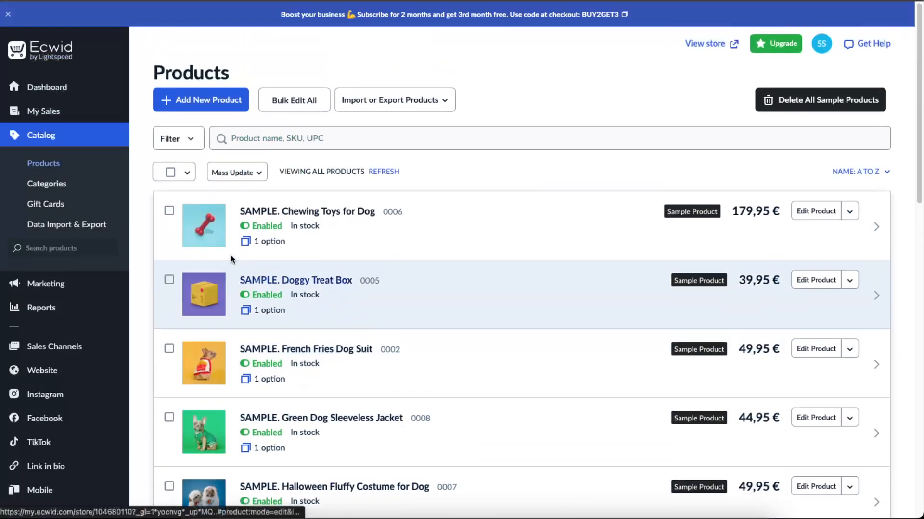
# Select all products in the catalog list and clear the selection again
pyautogui.click(178, 173)
pyautogui.click(182, 200)
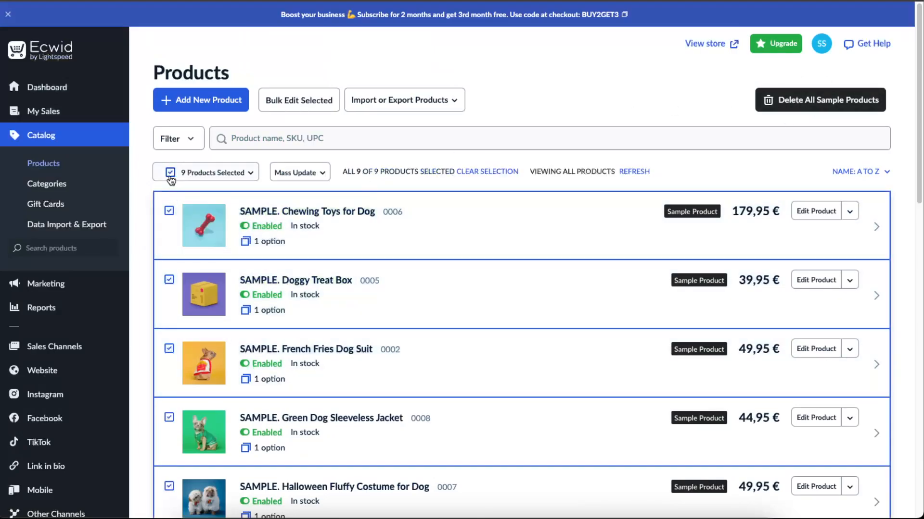
pyautogui.click(170, 172)
# Open the Green Dog Sleeveless Jacket for editing and examine its description, images and pricing options
pyautogui.scroll(-3, 607, 235)
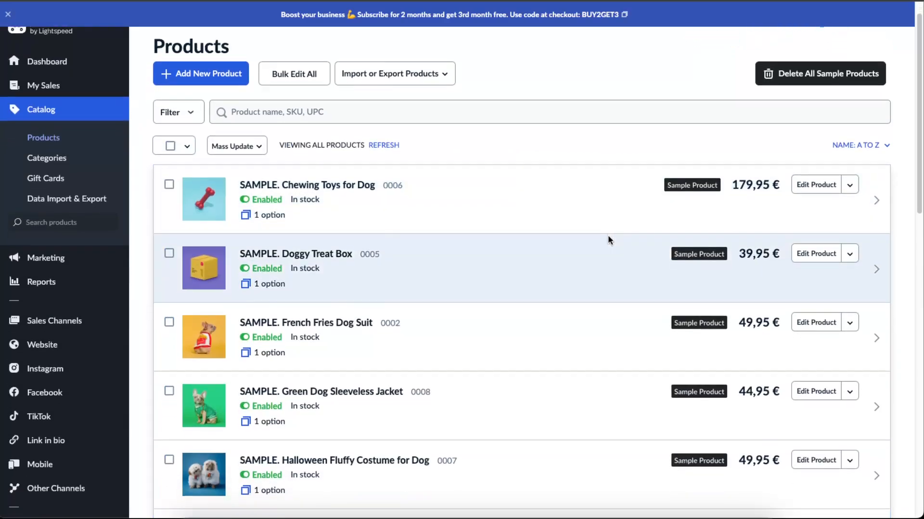
pyautogui.click(817, 310)
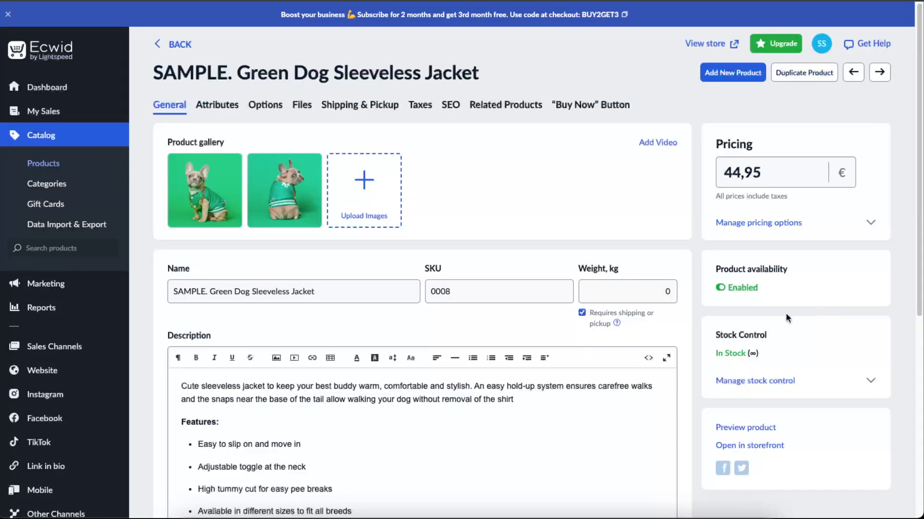
pyautogui.scroll(-7, 679, 305)
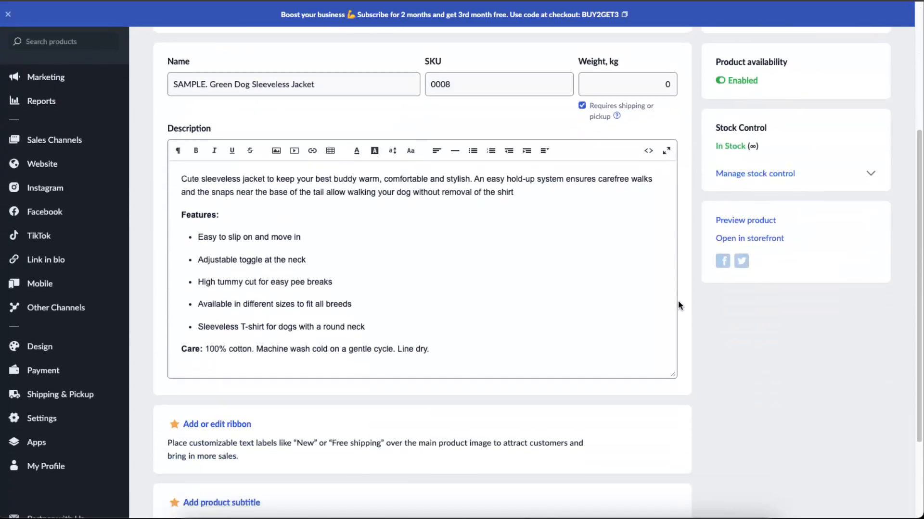
pyautogui.scroll(7, 678, 305)
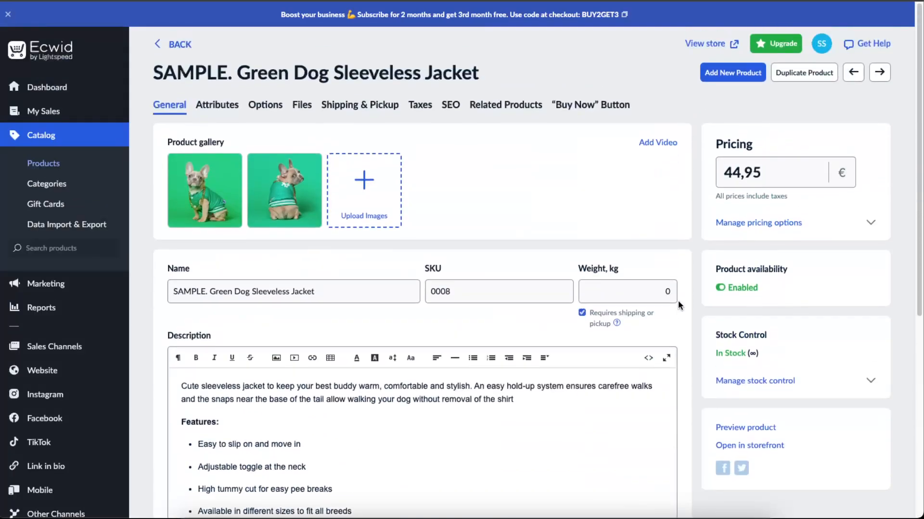
pyautogui.click(768, 221)
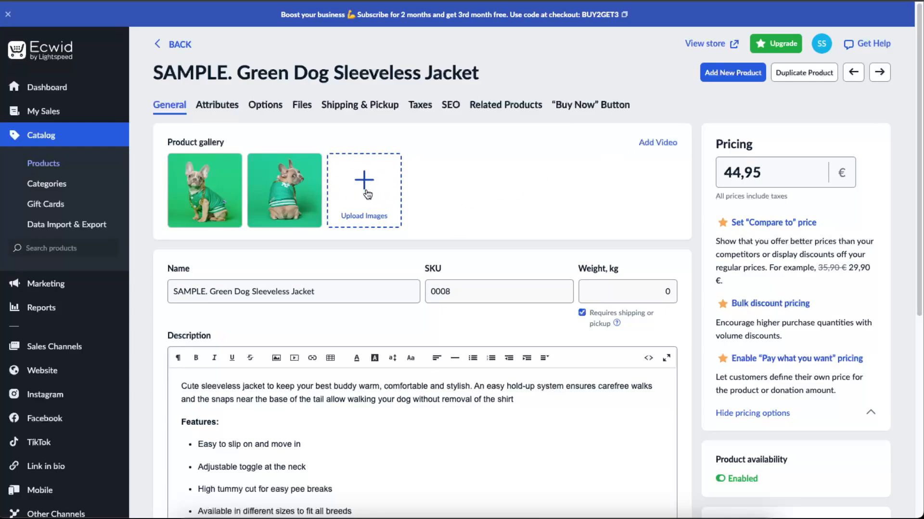
pyautogui.scroll(-1, 380, 216)
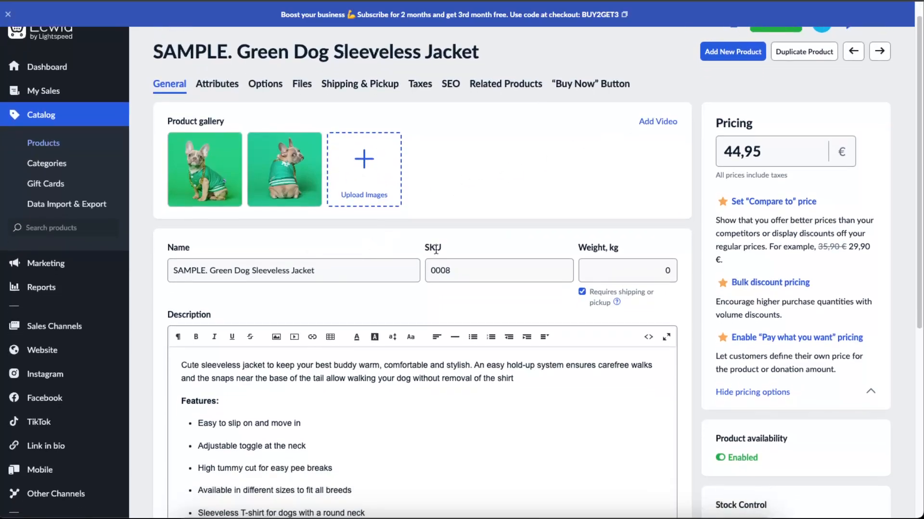
# Examine the jacket's ribbon and subtitle options and the plans that offer product ribbons, and return to the product's general settings
pyautogui.scroll(-5, 616, 246)
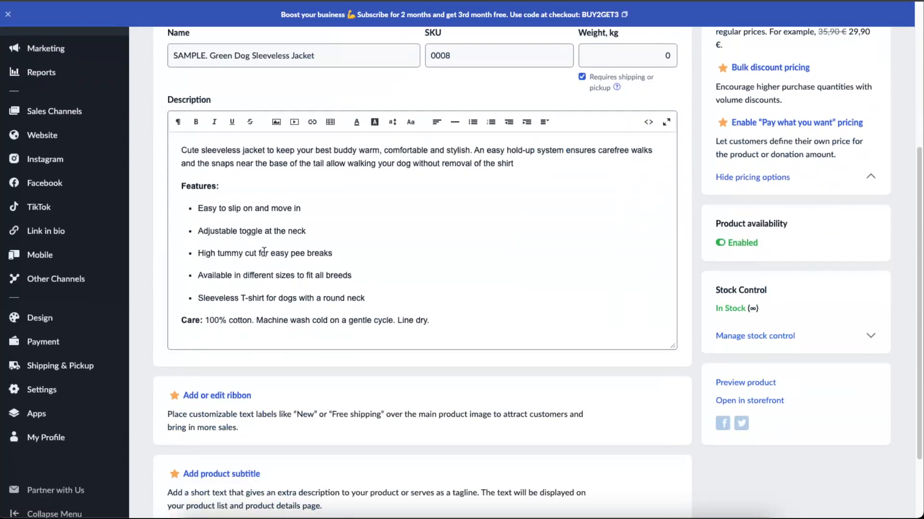
pyautogui.scroll(4, 366, 358)
pyautogui.scroll(-6, 365, 358)
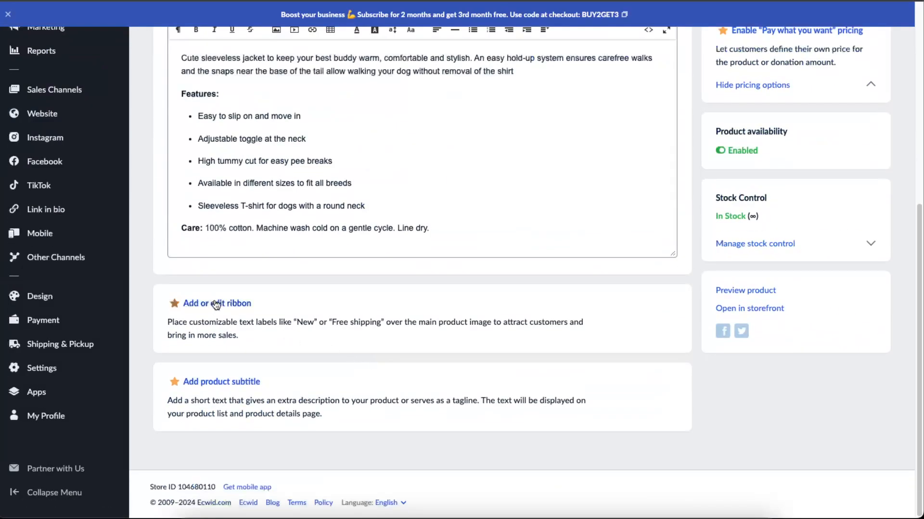
pyautogui.moveTo(331, 321); pyautogui.dragTo(393, 322)
pyautogui.click(393, 322)
pyautogui.click(241, 304)
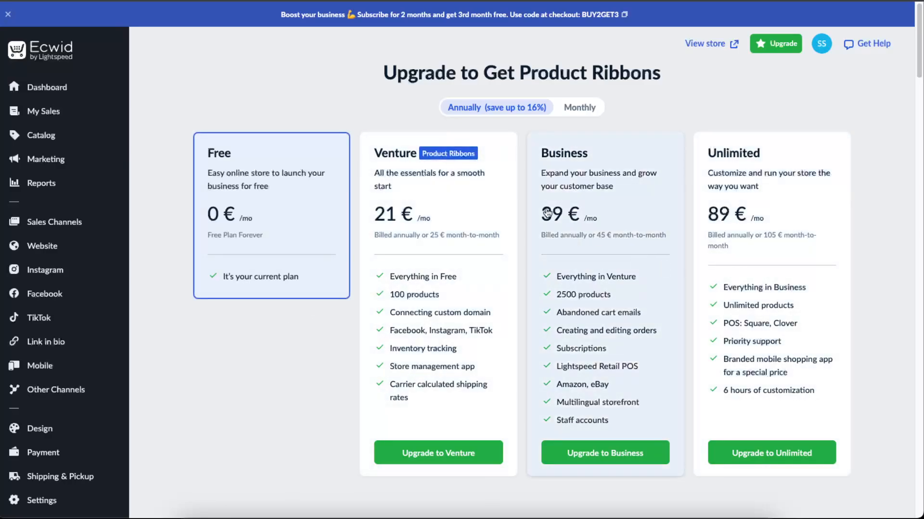
pyautogui.click(6, 1)
pyautogui.scroll(-7, 369, 320)
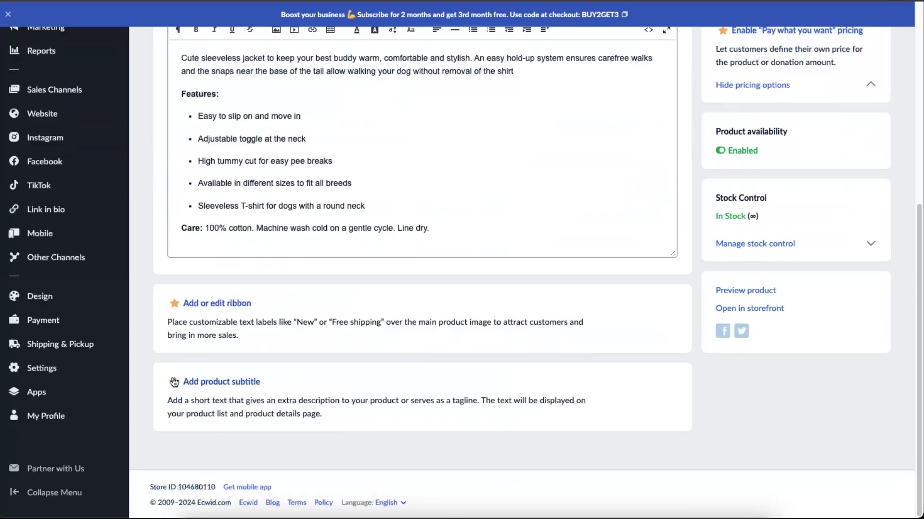
pyautogui.scroll(7, 521, 383)
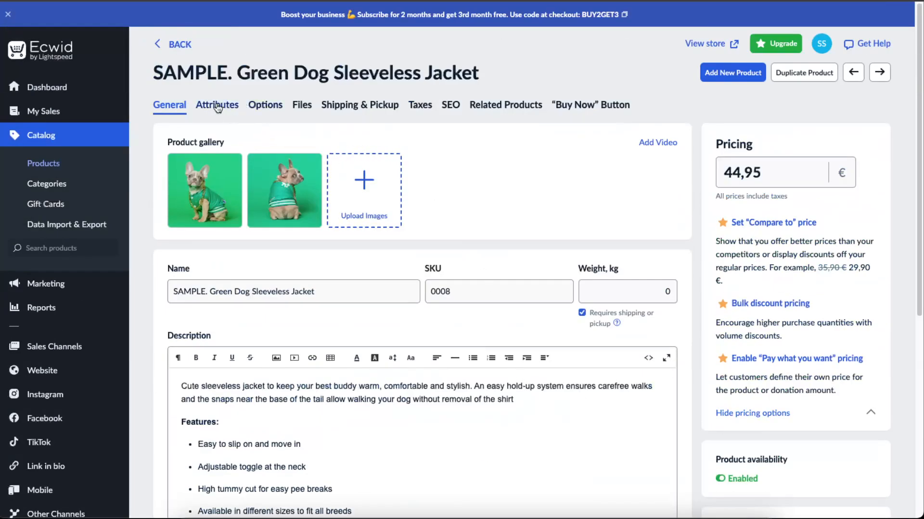
# Look through the Green Dog Sleeveless Jacket's attributes, size options and product variations
pyautogui.click(218, 106)
pyautogui.click(276, 106)
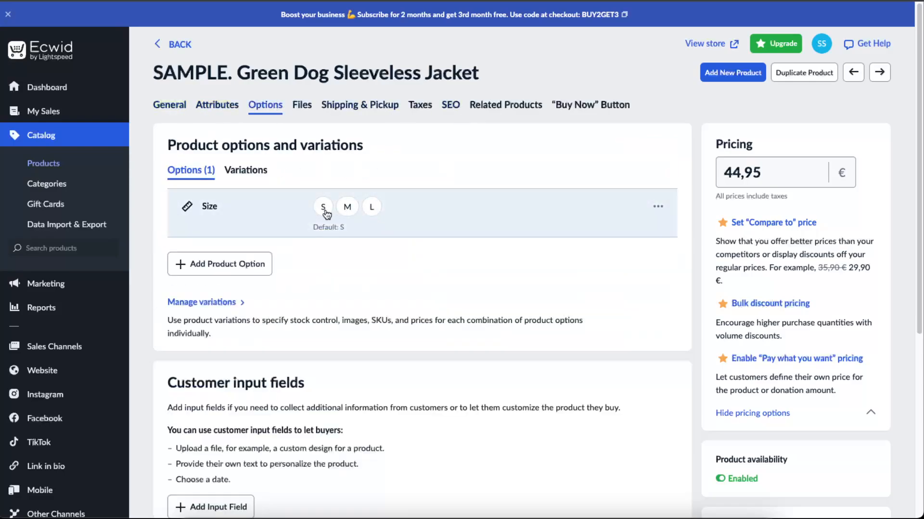
pyautogui.click(248, 175)
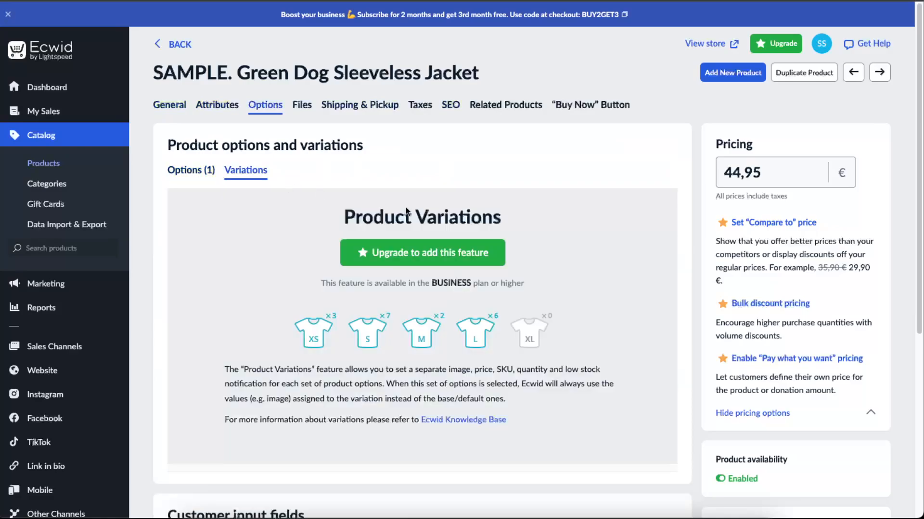
pyautogui.click(195, 179)
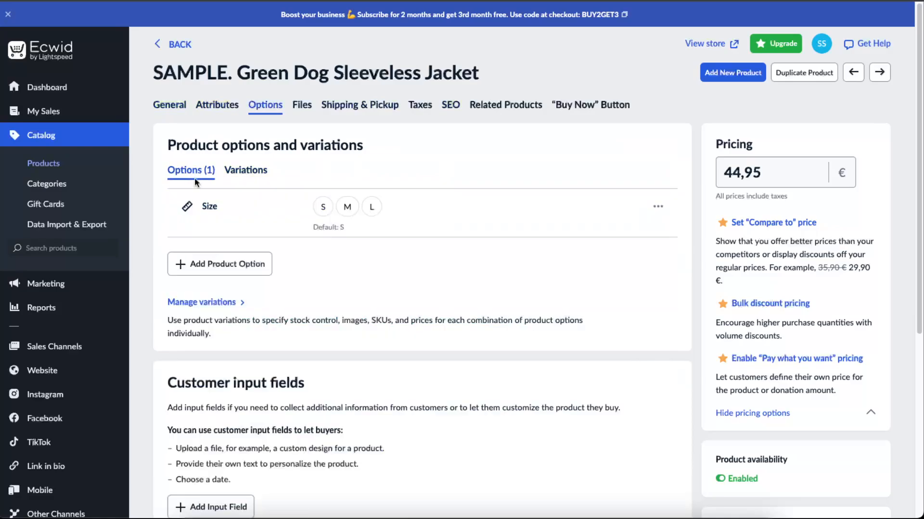
pyautogui.click(246, 264)
pyautogui.click(339, 187)
pyautogui.scroll(2, 337, 216)
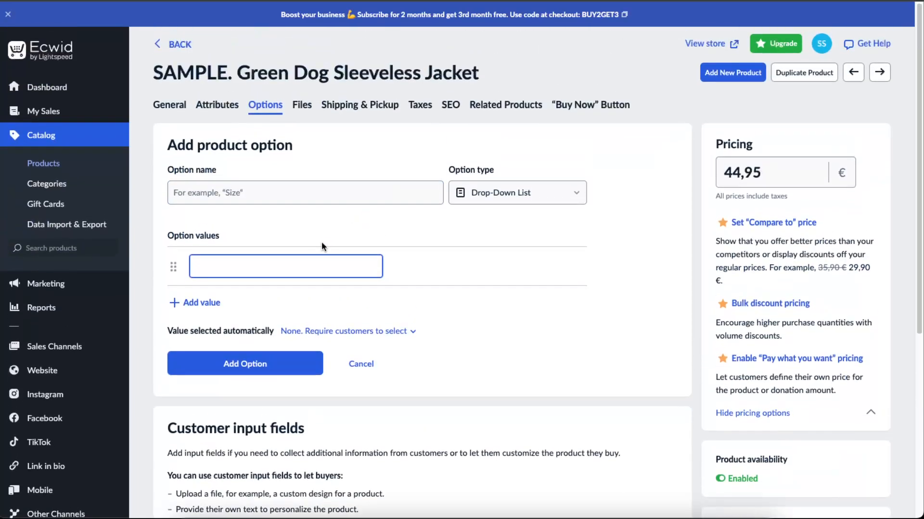
pyautogui.click(542, 334)
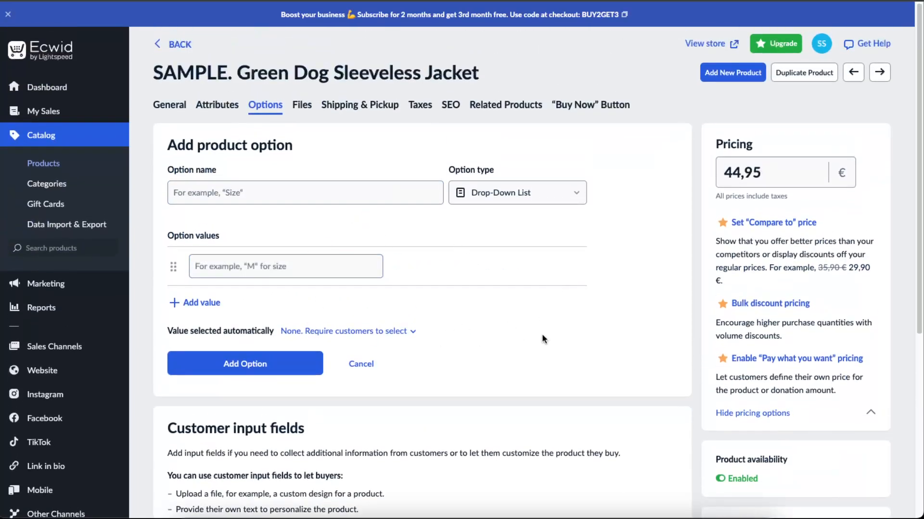
pyautogui.scroll(-3, 549, 334)
pyautogui.click(372, 211)
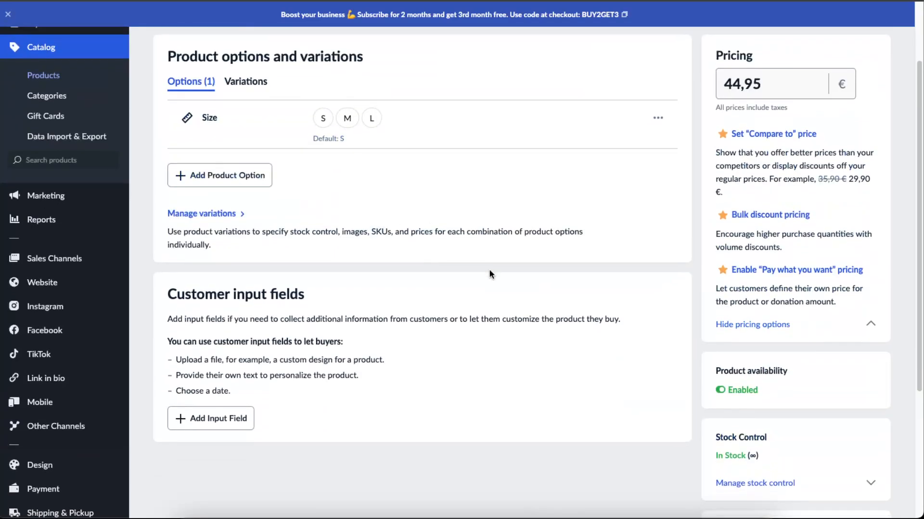
# Review the jacket's customer input fields, stock control, and shipping and pickup settings
pyautogui.scroll(-2, 489, 270)
pyautogui.scroll(4, 602, 298)
pyautogui.scroll(-5, 781, 313)
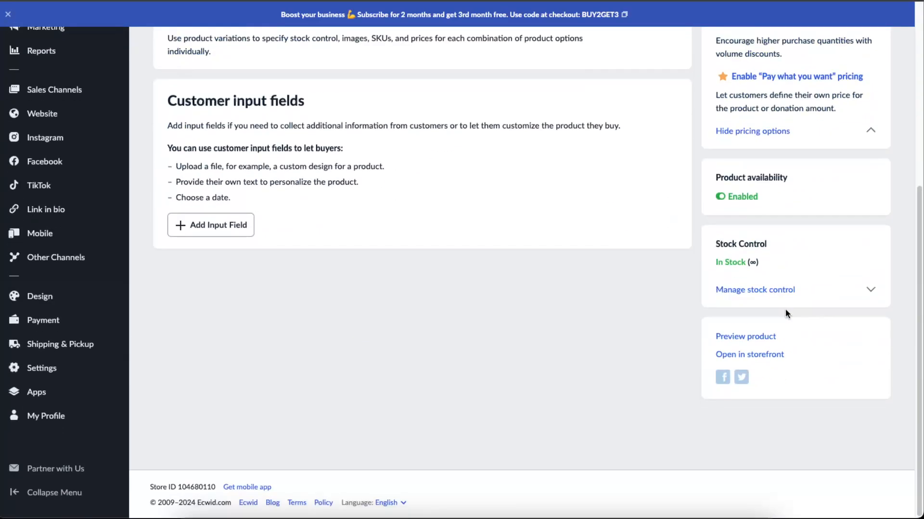
pyautogui.scroll(5, 785, 311)
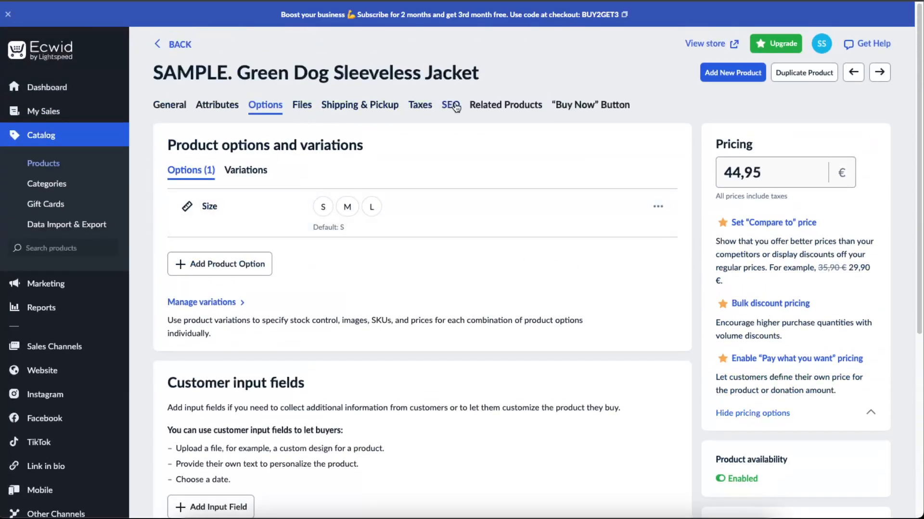
pyautogui.click(342, 107)
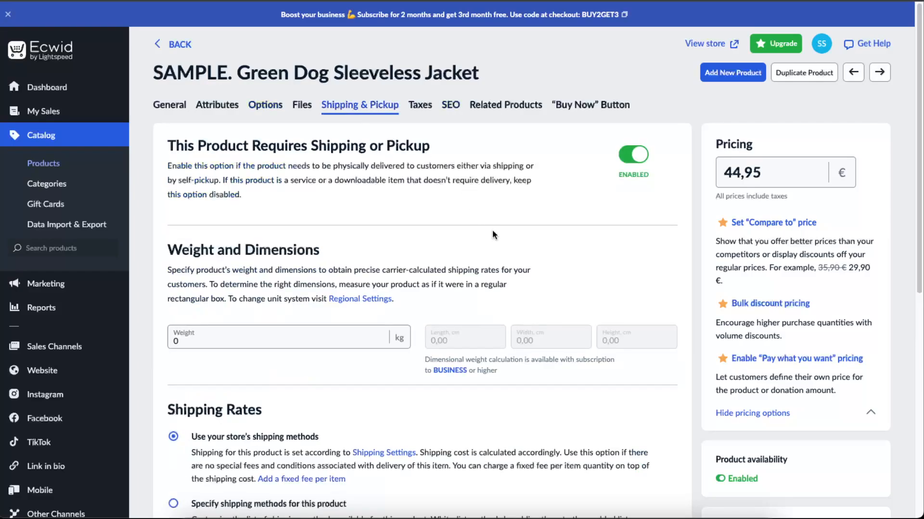
pyautogui.scroll(-5, 498, 227)
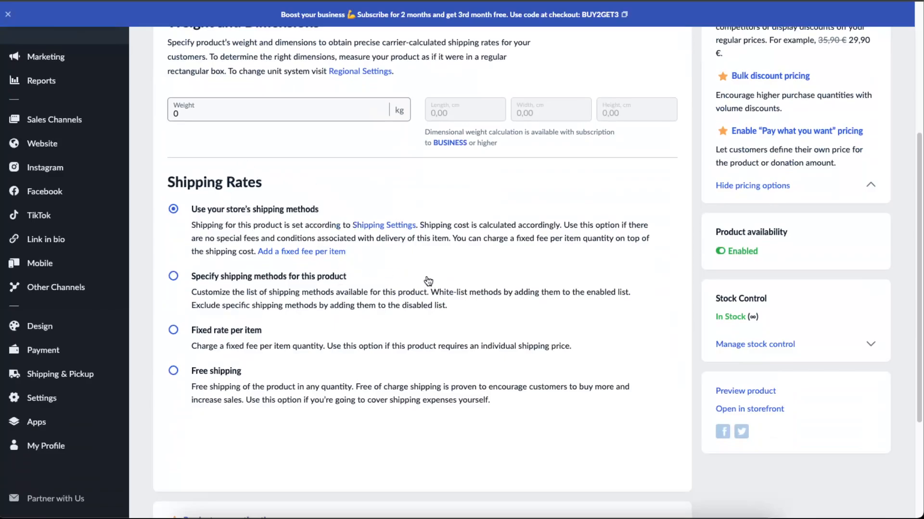
# Choose free shipping as the jacket's shipping rate and return to the product list, discarding the unsaved change
pyautogui.click(201, 376)
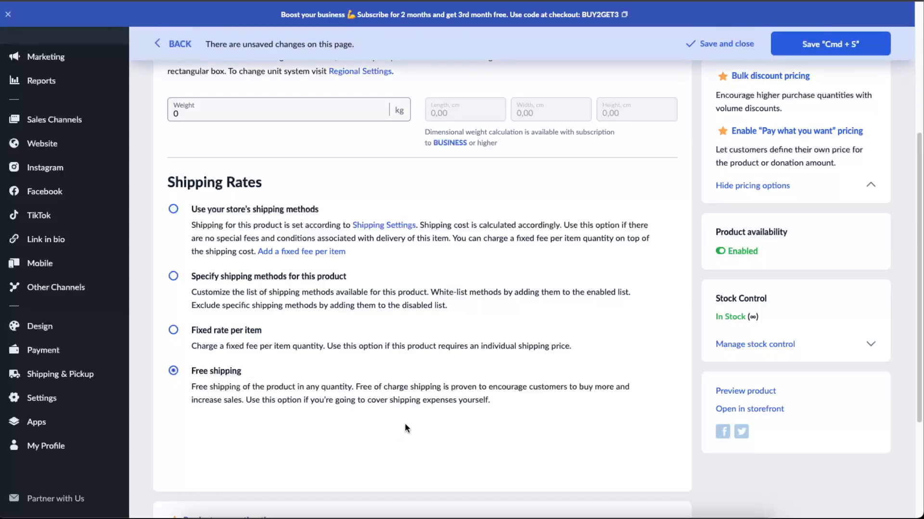
pyautogui.scroll(5, 674, 214)
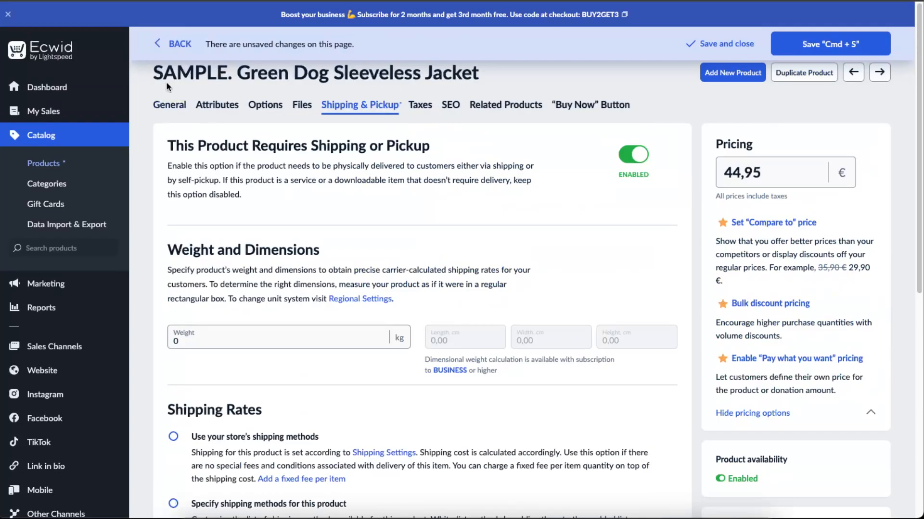
pyautogui.click(178, 43)
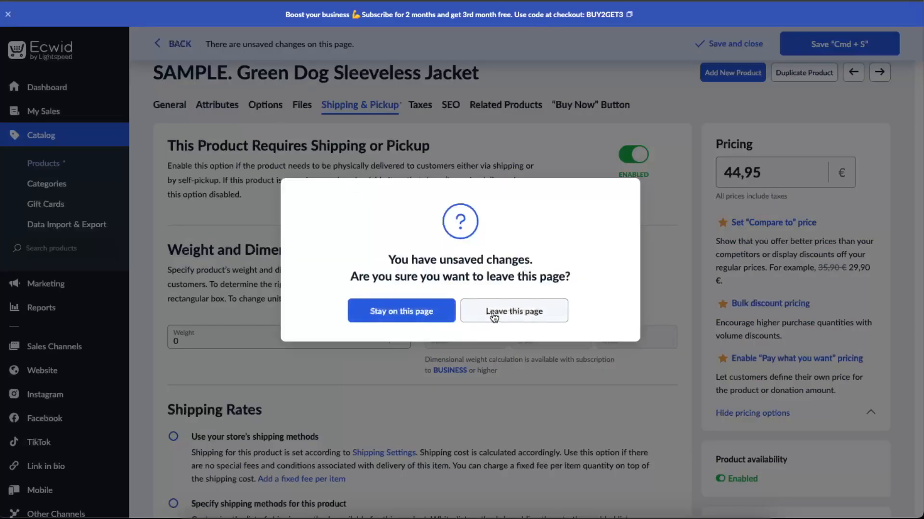
pyautogui.click(511, 312)
pyautogui.scroll(7, 496, 303)
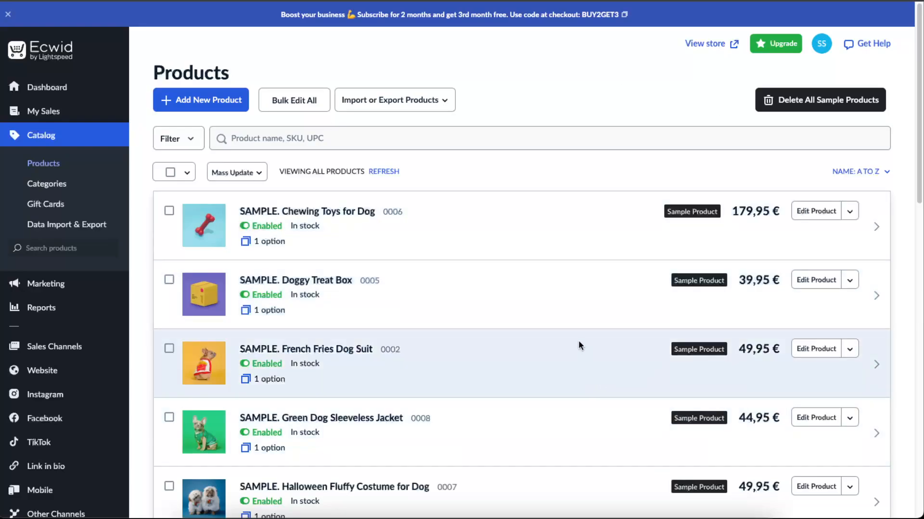
pyautogui.scroll(-8, 578, 340)
pyautogui.scroll(8, 596, 340)
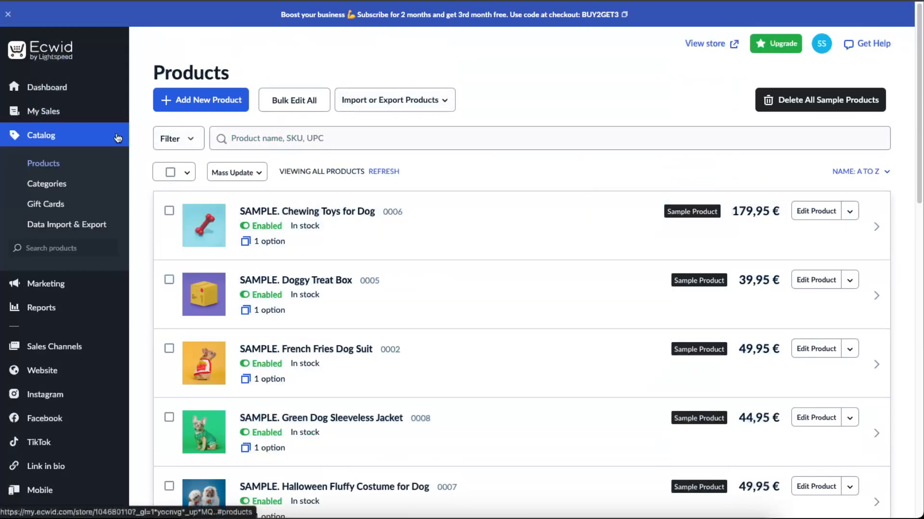
# Open the catalog's categories and start a new root category named Hoodies
pyautogui.click(57, 187)
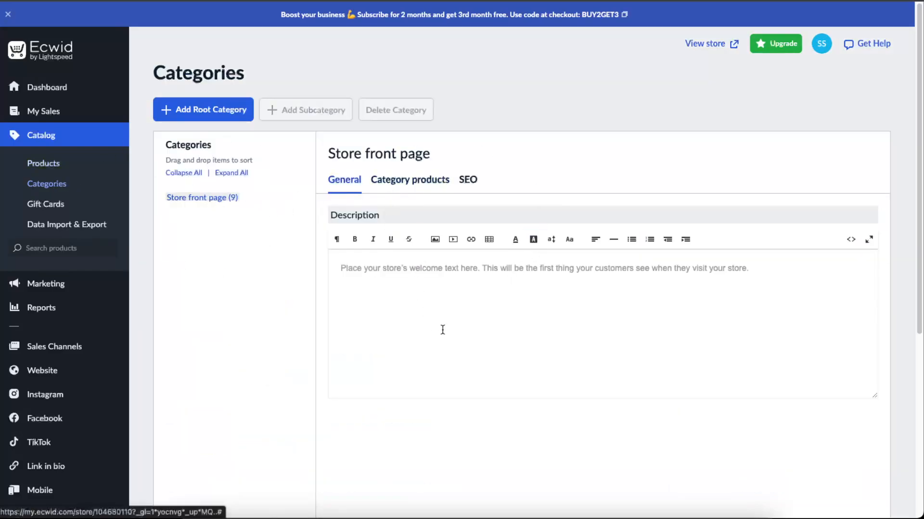
pyautogui.scroll(-2, 441, 330)
pyautogui.scroll(2, 441, 330)
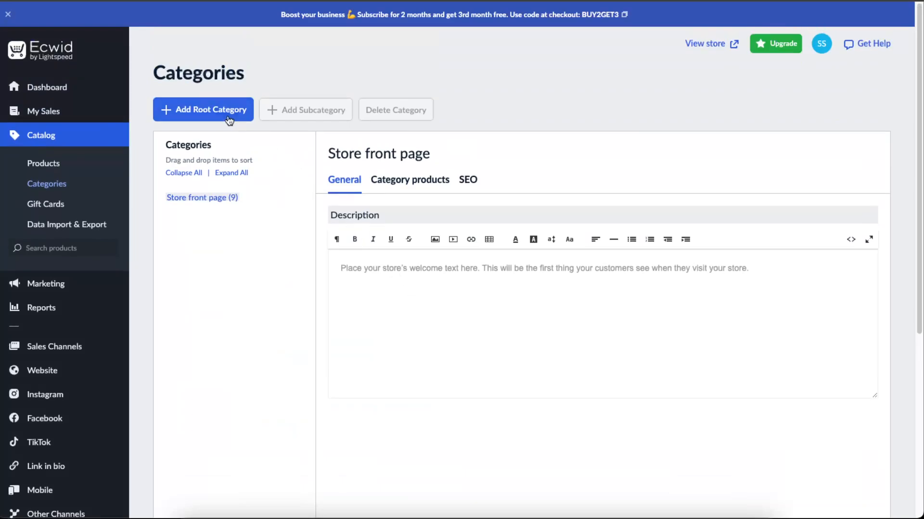
pyautogui.click(230, 114)
pyautogui.scroll(-3, 489, 251)
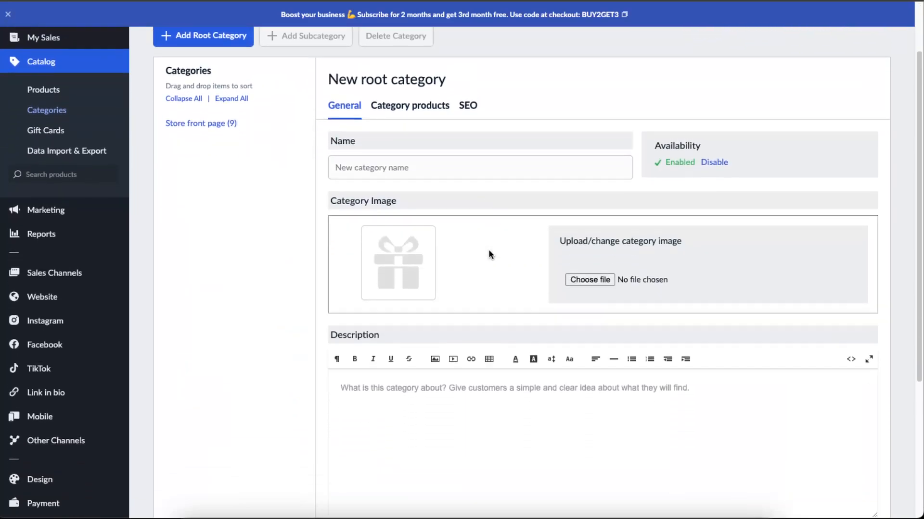
pyautogui.click(472, 120)
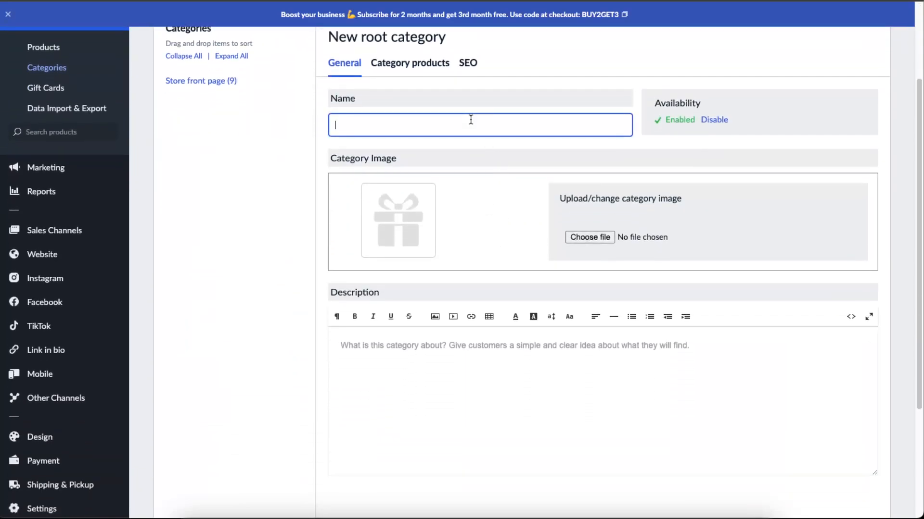
pyautogui.write('A')
pyautogui.write('oodies')
pyautogui.click(565, 140)
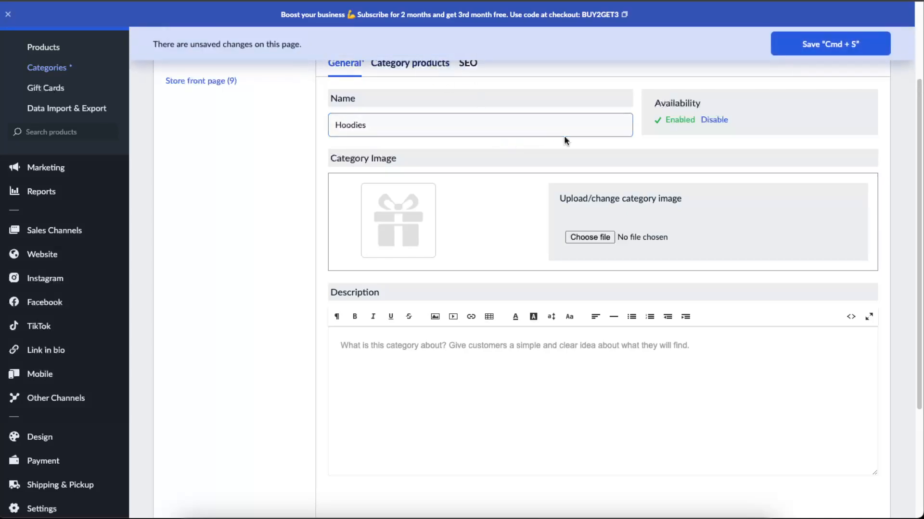
# Enter "test test test" as the Hoodies category description and save the category
pyautogui.scroll(1, 565, 139)
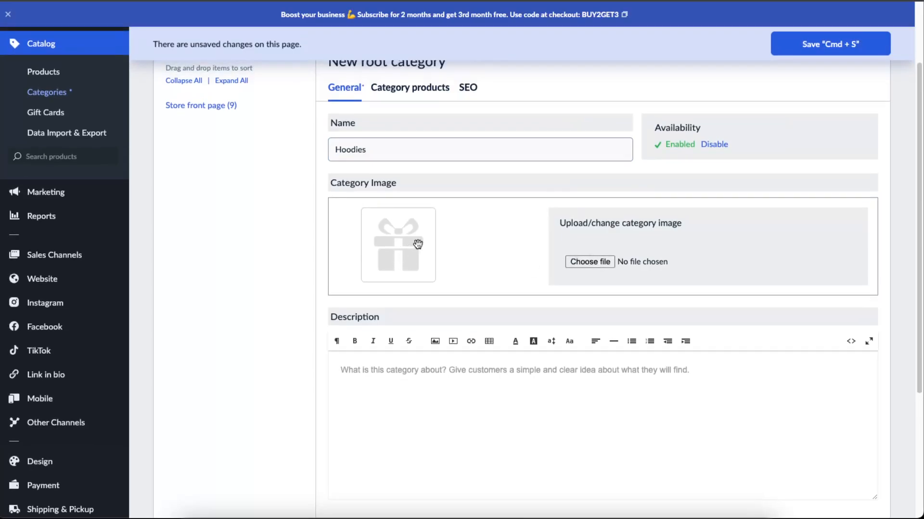
pyautogui.write('O')
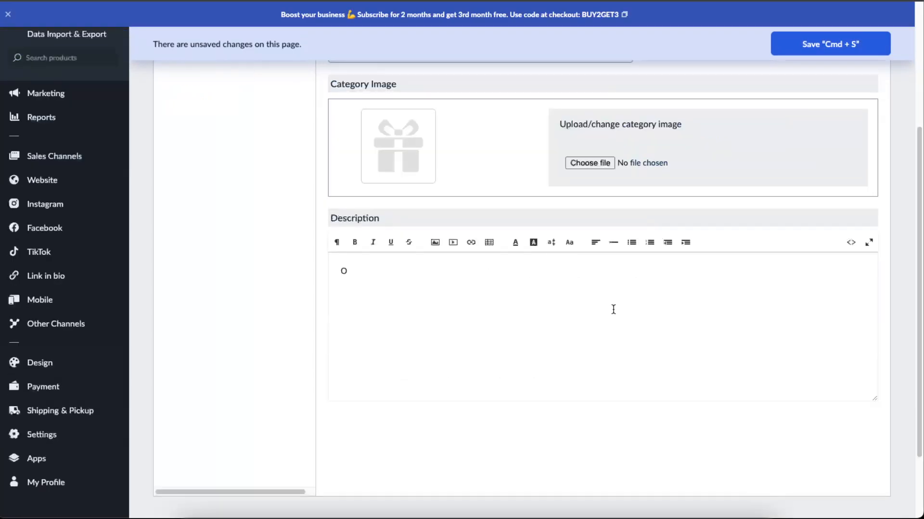
pyautogui.press('BackSpace')
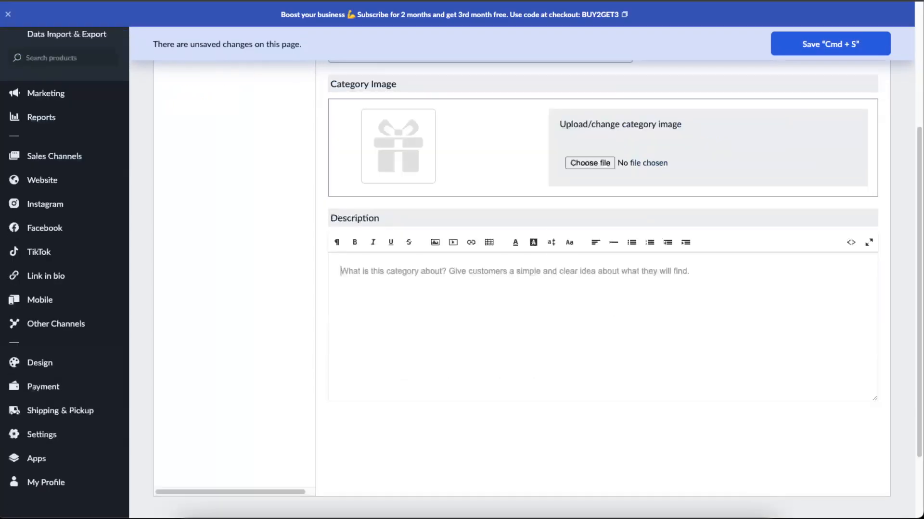
pyautogui.write('test')
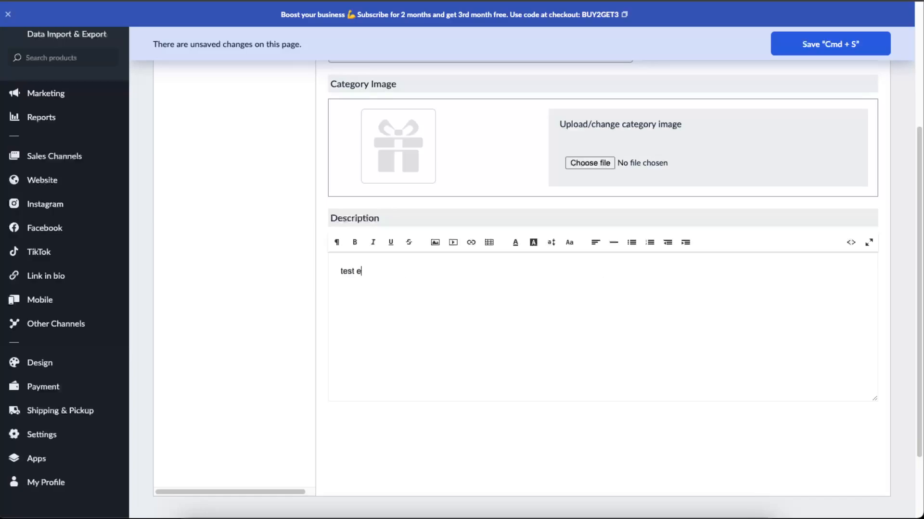
pyautogui.write(' test test')
pyautogui.scroll(4, 712, 327)
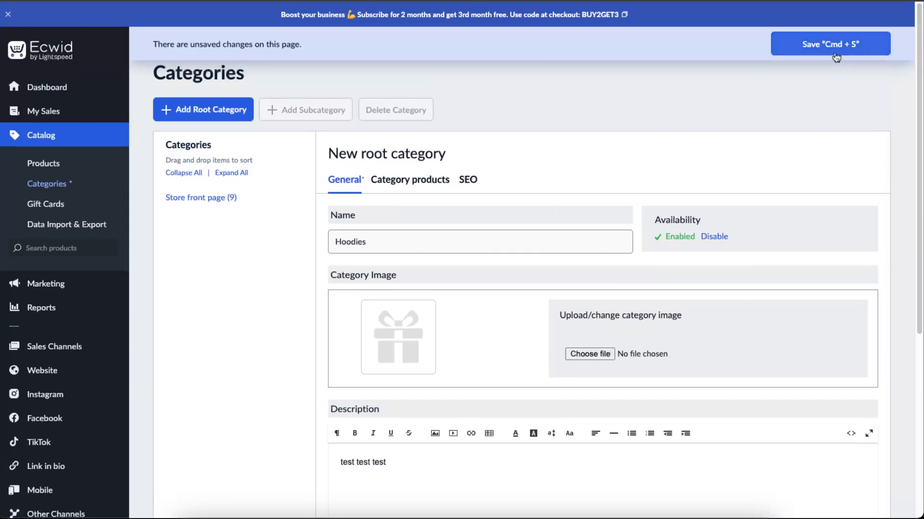
pyautogui.click(856, 44)
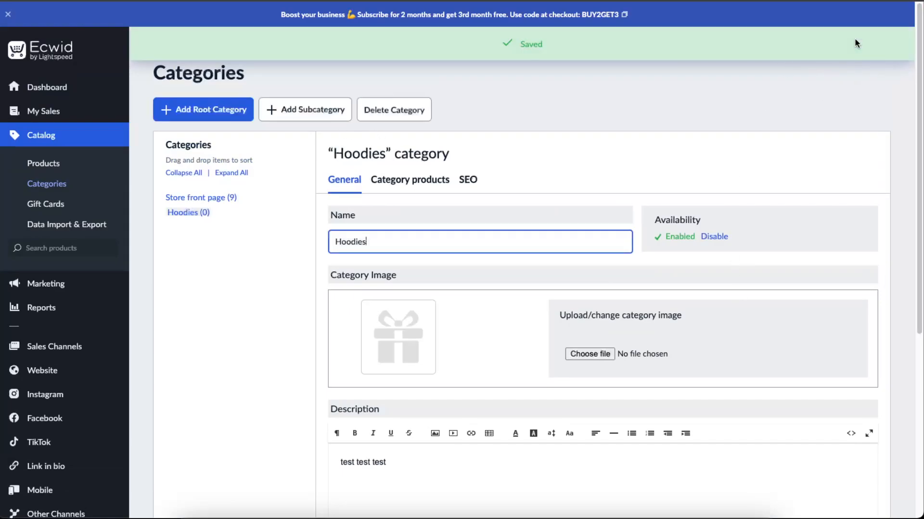
# Add another root category named Toys with the description "test" and save it
pyautogui.scroll(-5, 626, 240)
pyautogui.scroll(5, 591, 288)
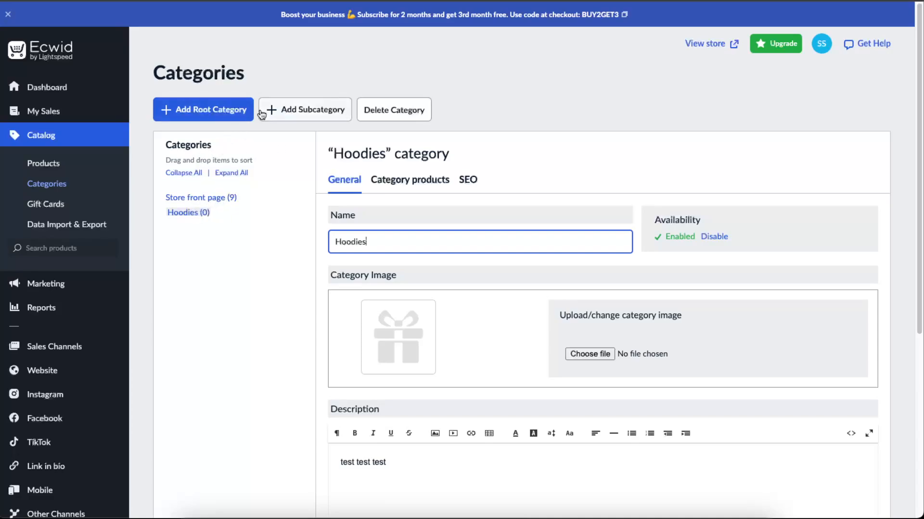
pyautogui.click(226, 110)
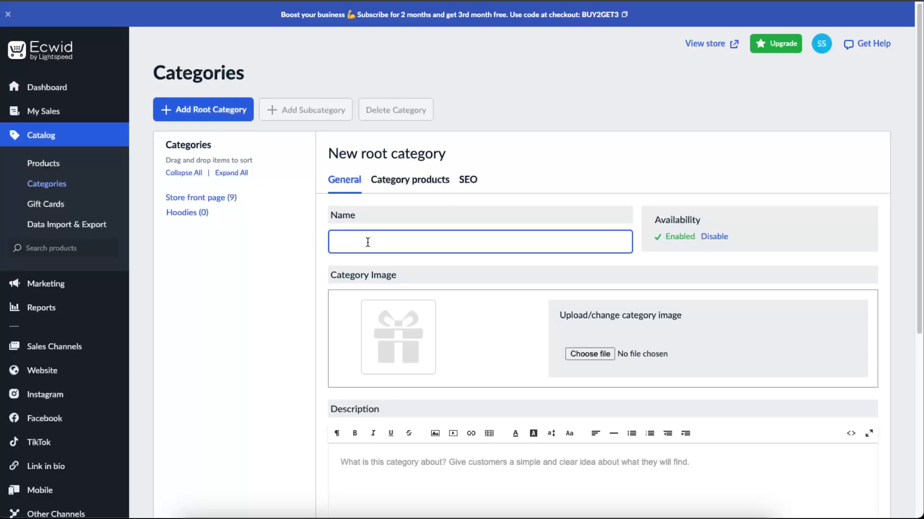
pyautogui.write('Toys')
pyautogui.scroll(-2, 422, 279)
pyautogui.click(423, 373)
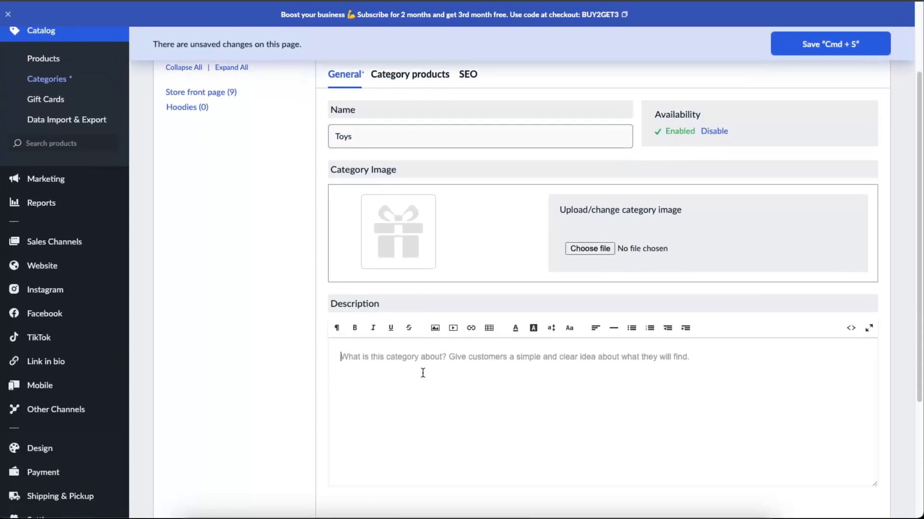
pyautogui.write('test d')
pyautogui.press('BackSpace')
pyautogui.press('BackSpace')
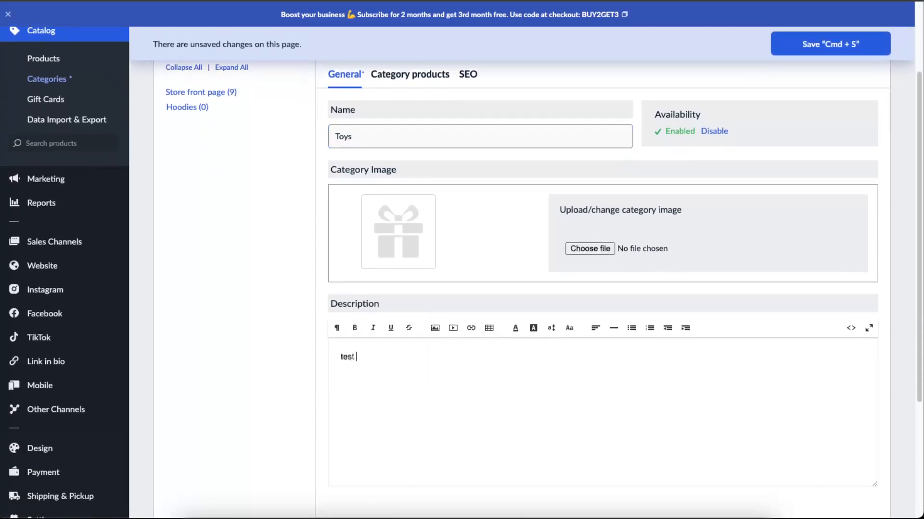
pyautogui.click(788, 52)
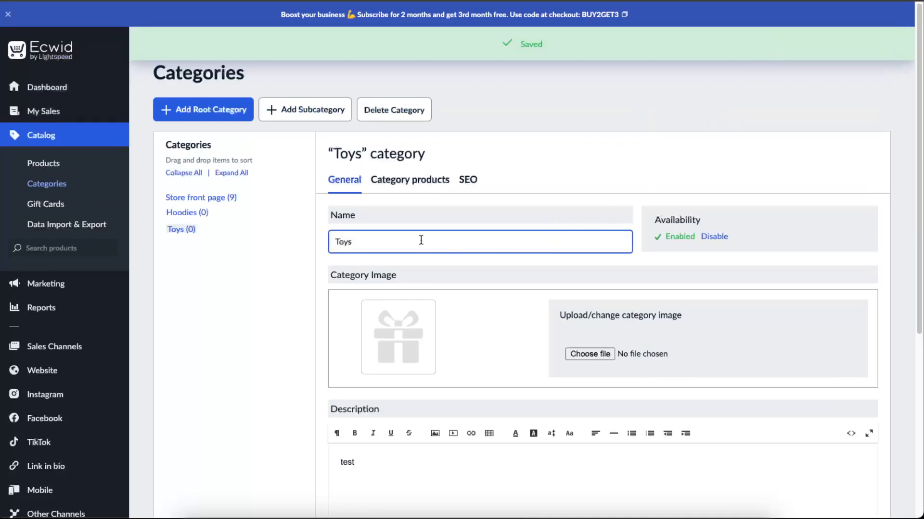
# Try to add a subcategory under the Toys category and dismiss the category limit notice
pyautogui.click(194, 212)
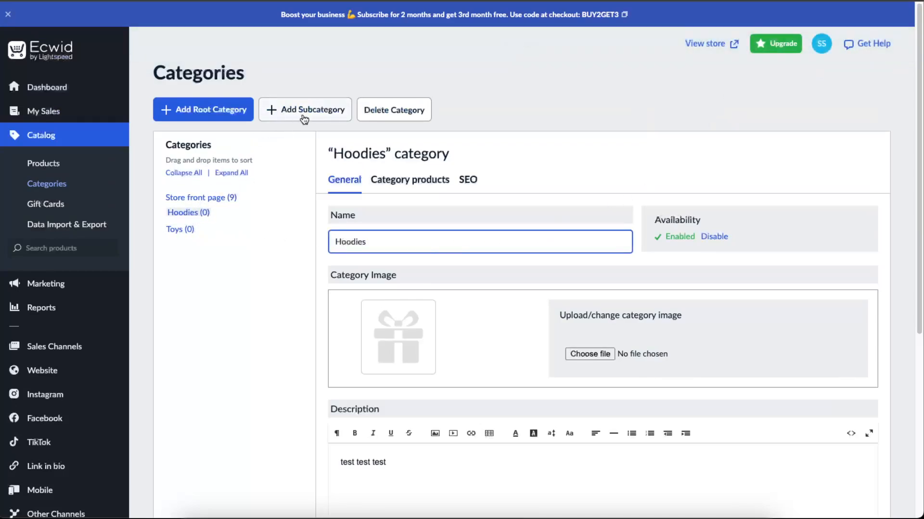
pyautogui.click(176, 231)
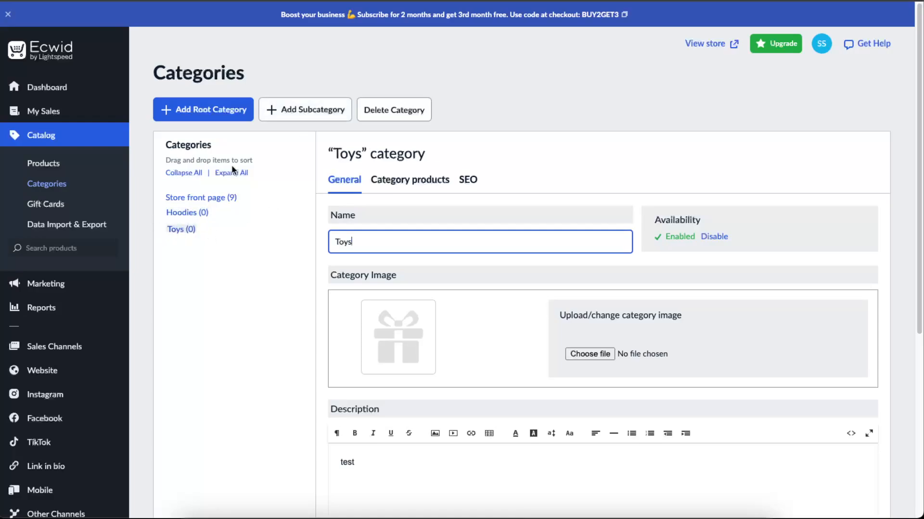
pyautogui.click(290, 117)
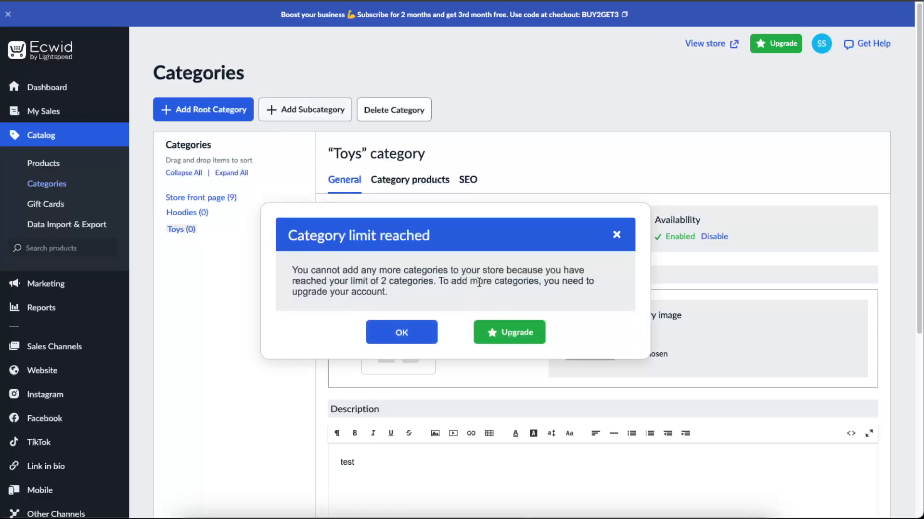
pyautogui.moveTo(288, 235); pyautogui.dragTo(430, 235)
pyautogui.click(431, 235)
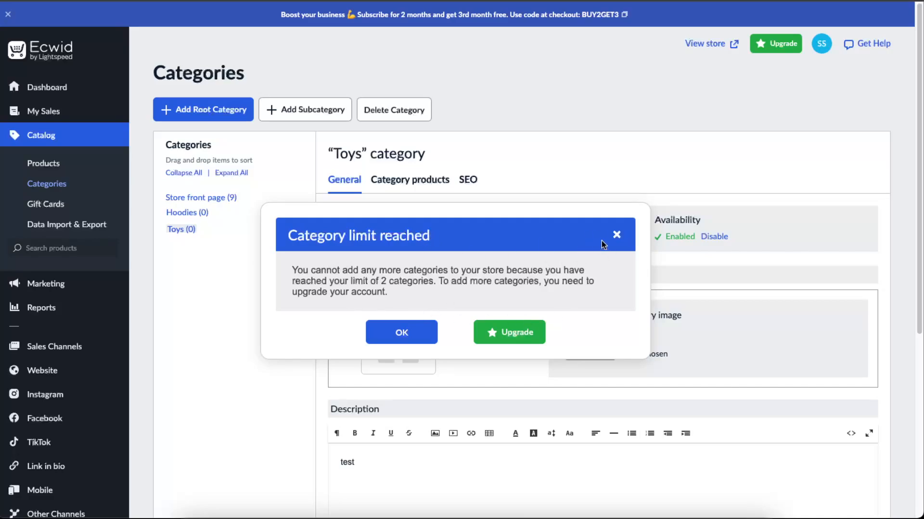
pyautogui.click(616, 234)
pyautogui.scroll(-5, 404, 296)
pyautogui.scroll(5, 289, 247)
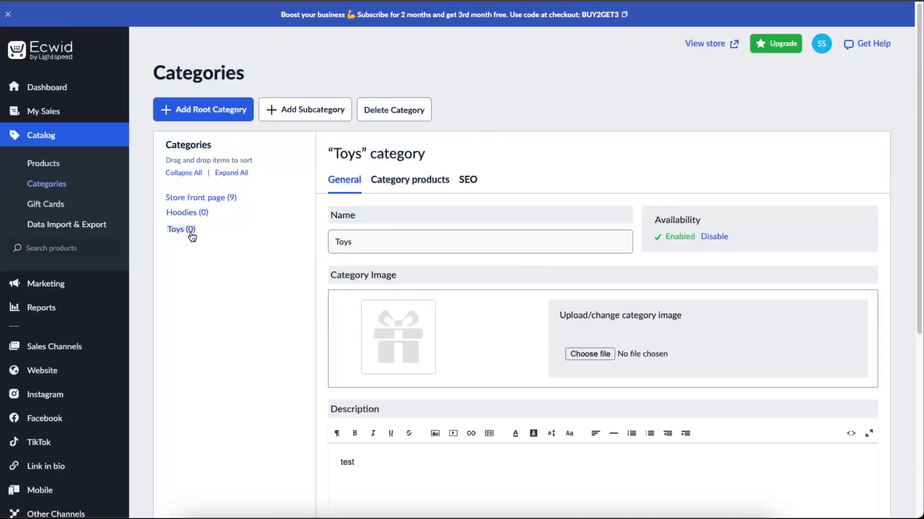
# Assign the French Fries Dog Suit, Green Dog Sleeveless Jacket, Halloween Fluffy Costume, Yellow Cotton Dog Suit and Yellow Dog Sweater to the Hoodies category
pyautogui.click(195, 213)
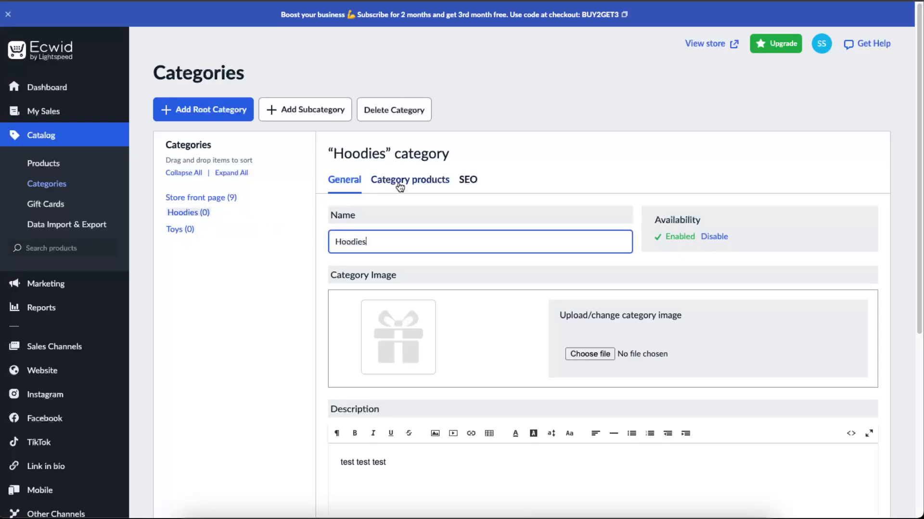
pyautogui.click(400, 187)
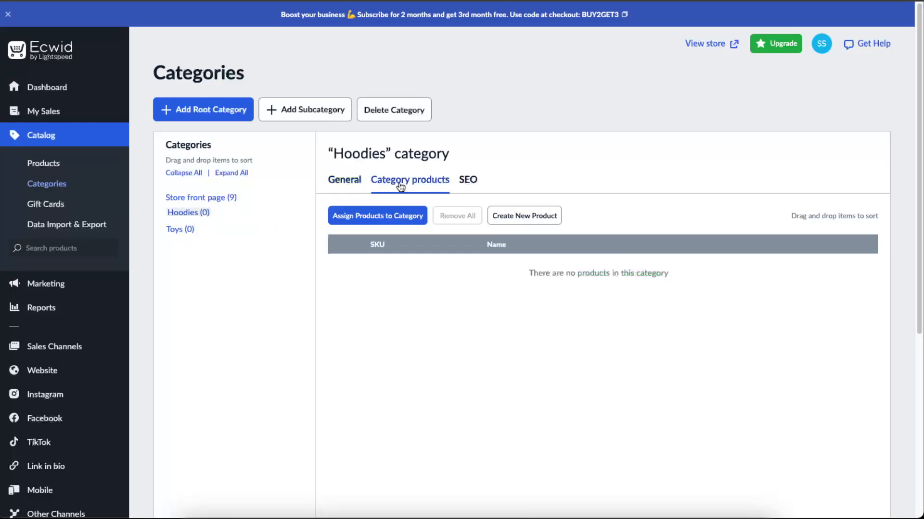
pyautogui.click(376, 218)
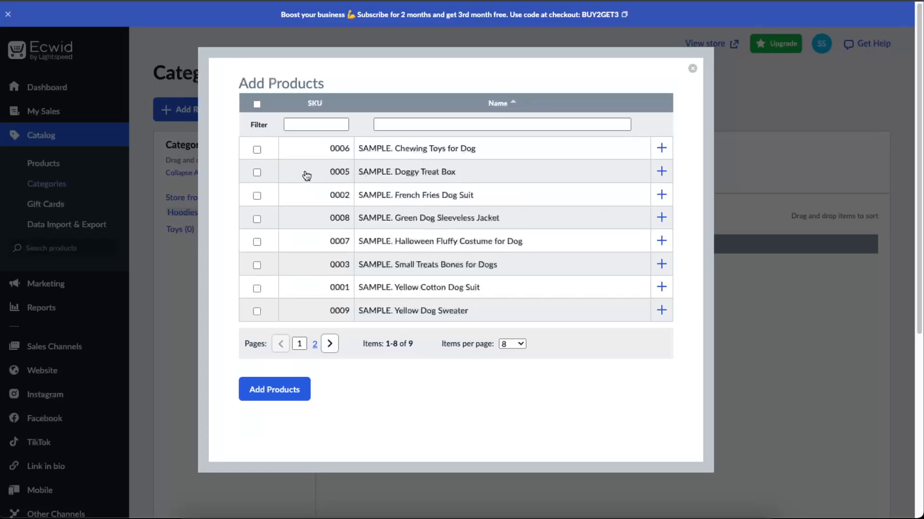
pyautogui.click(257, 196)
pyautogui.scroll(-1, 384, 202)
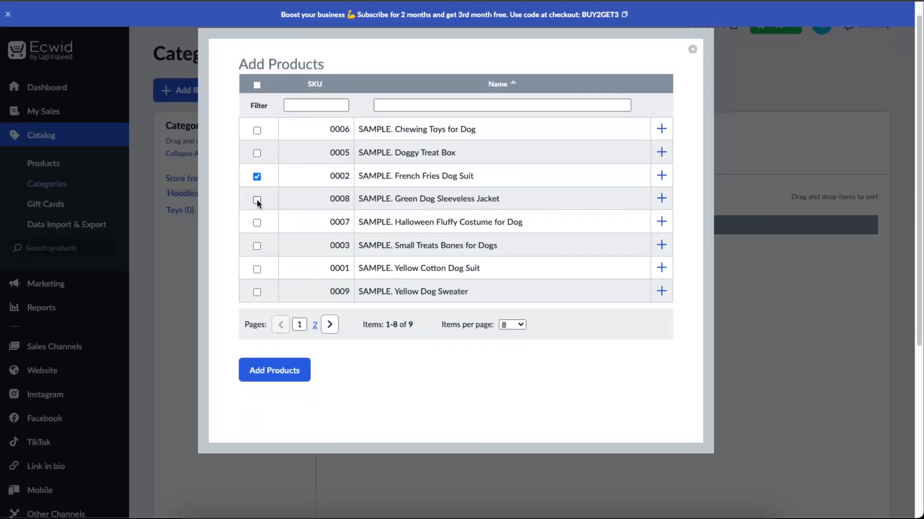
pyautogui.click(257, 222)
pyautogui.click(256, 271)
pyautogui.click(257, 292)
pyautogui.click(330, 324)
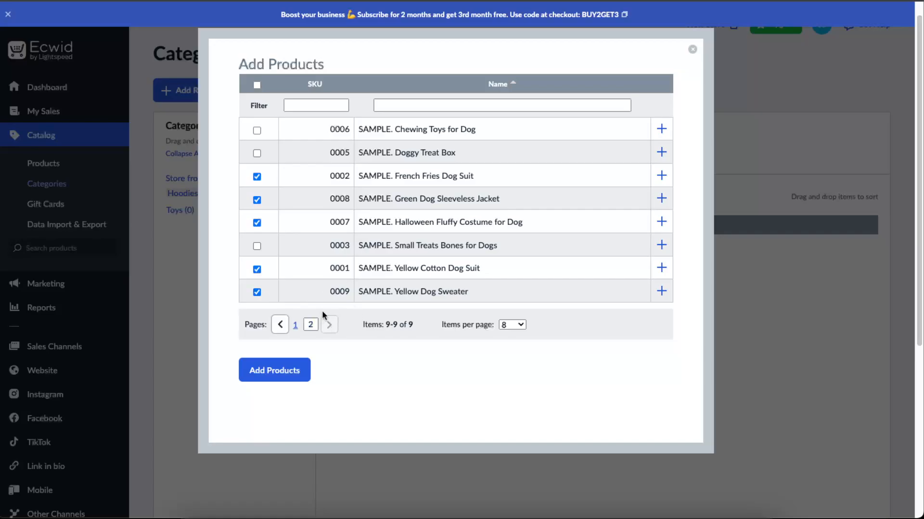
pyautogui.click(281, 164)
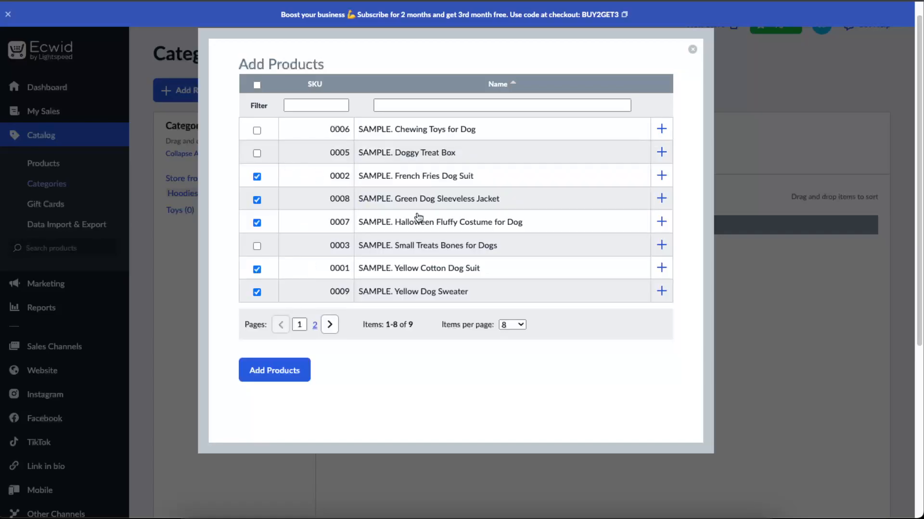
pyautogui.scroll(-2, 485, 252)
pyautogui.click(277, 296)
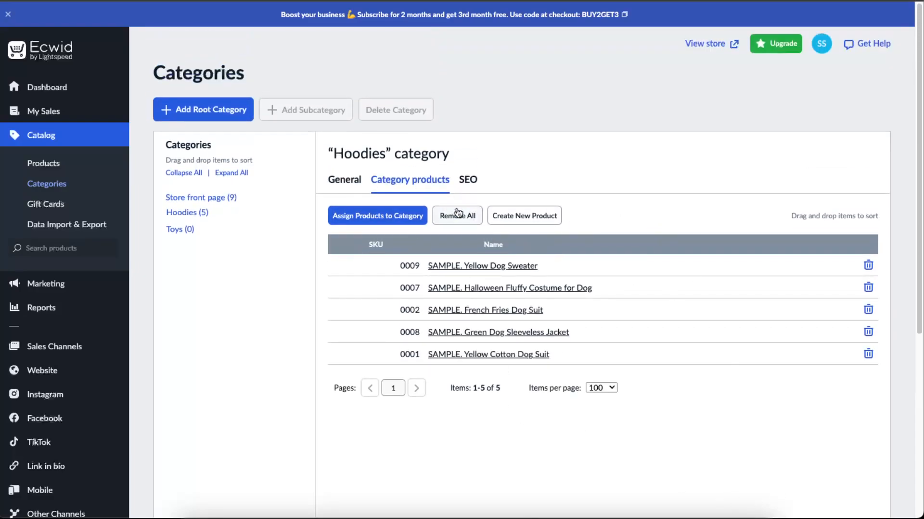
# Assign the Chewing Toys for Dog and Small Treats Bones for Dogs products to the Toys category
pyautogui.click(181, 230)
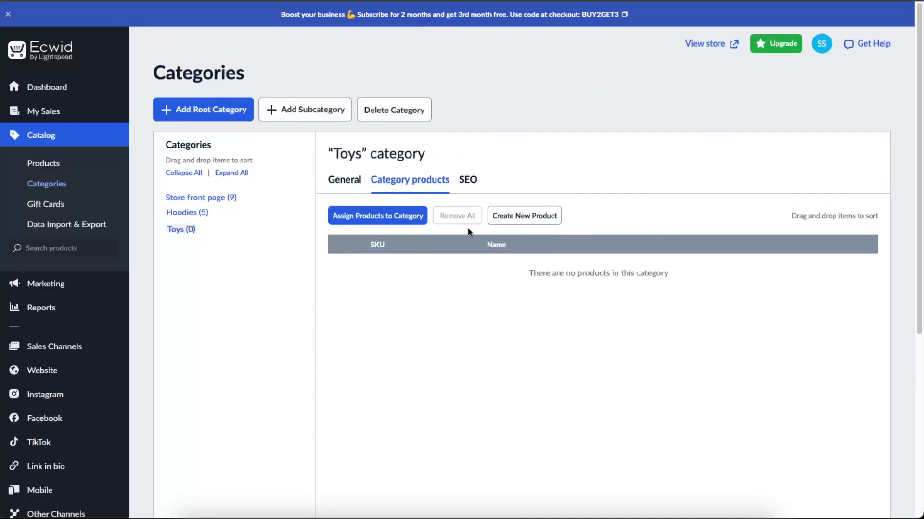
pyautogui.click(423, 215)
pyautogui.click(257, 149)
pyautogui.scroll(-1, 257, 235)
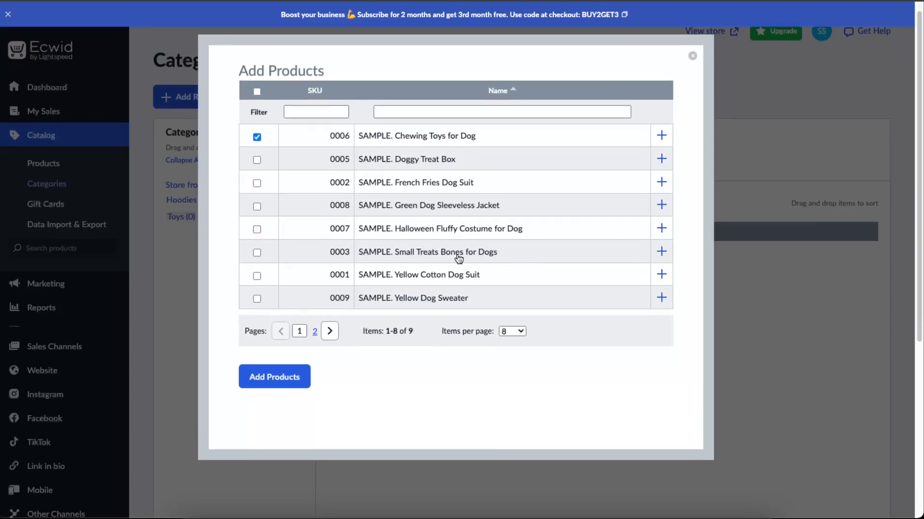
pyautogui.click(257, 253)
pyautogui.click(277, 377)
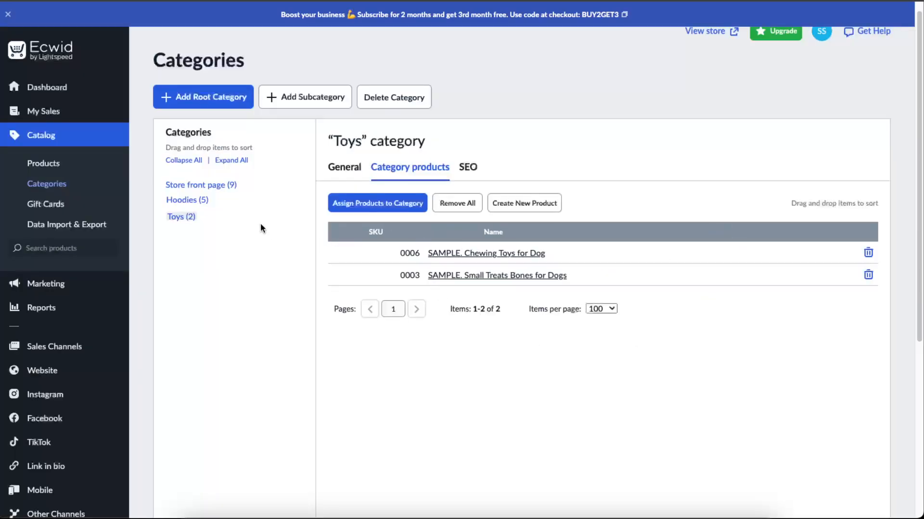
pyautogui.click(199, 200)
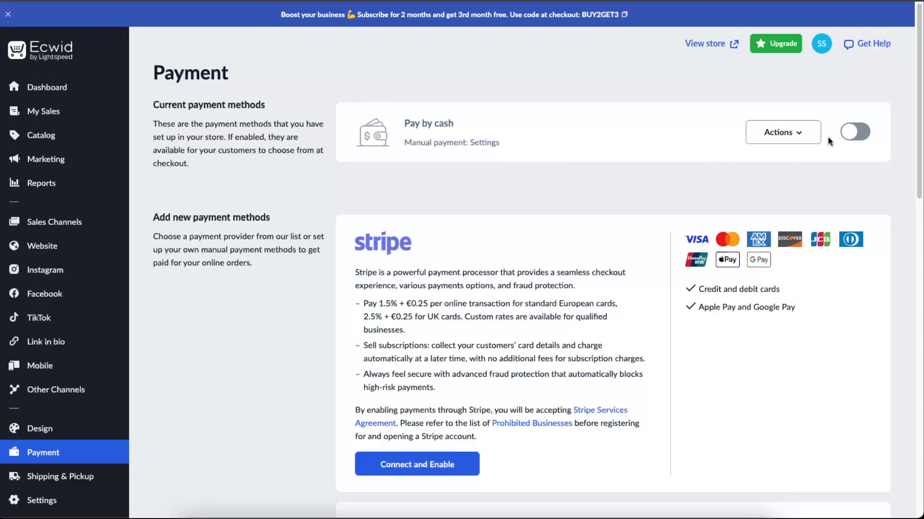
# Connect and enable Stripe as a payment method for the store and return to the payment methods overview
pyautogui.scroll(-3, 707, 187)
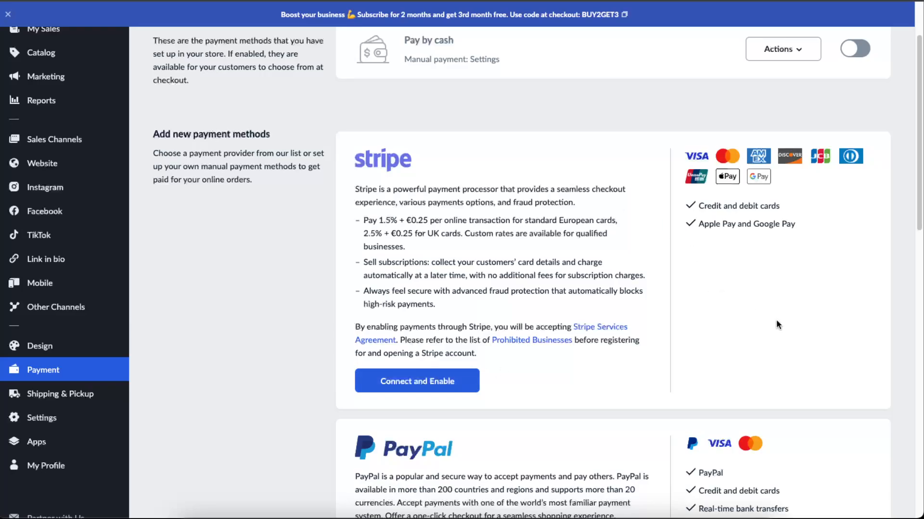
pyautogui.scroll(-3, 777, 324)
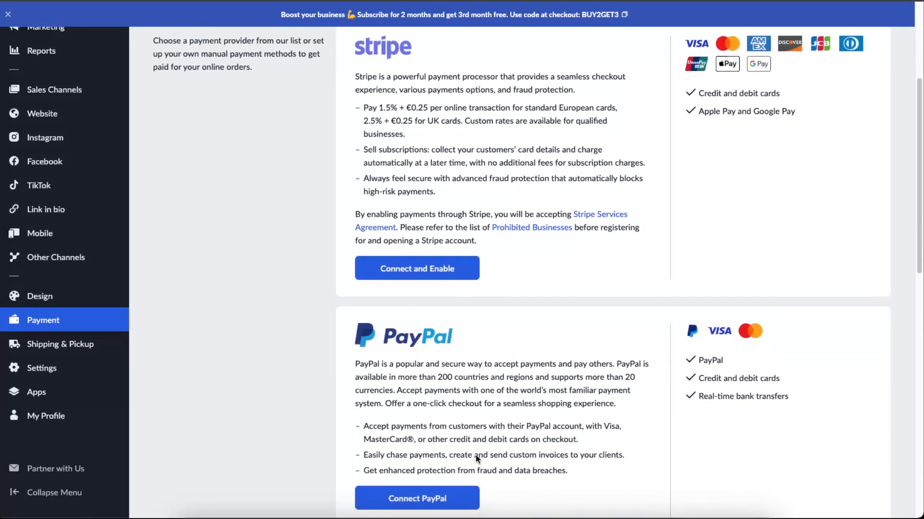
pyautogui.scroll(2, 617, 391)
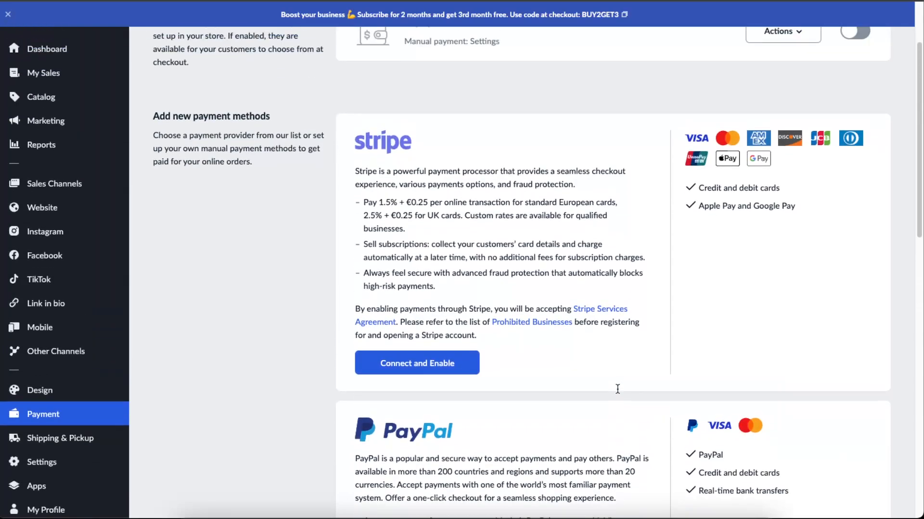
pyautogui.scroll(3, 578, 389)
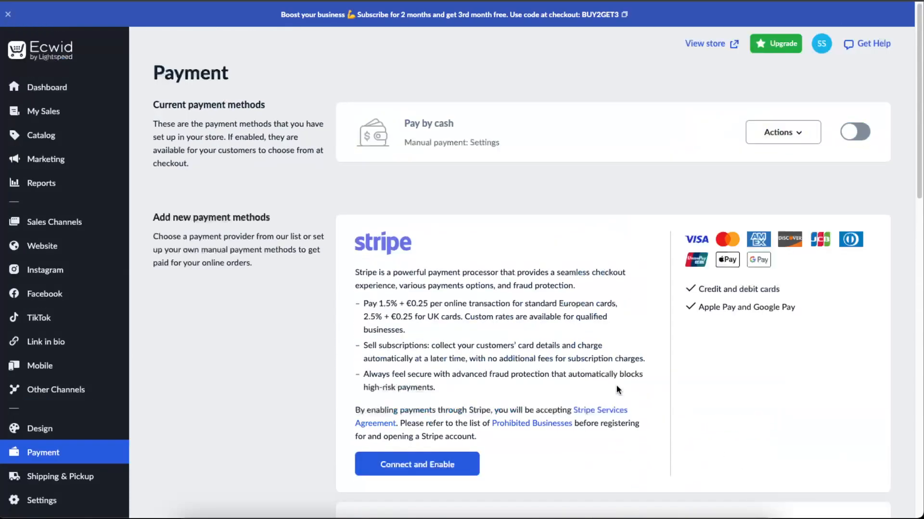
pyautogui.scroll(-4, 487, 376)
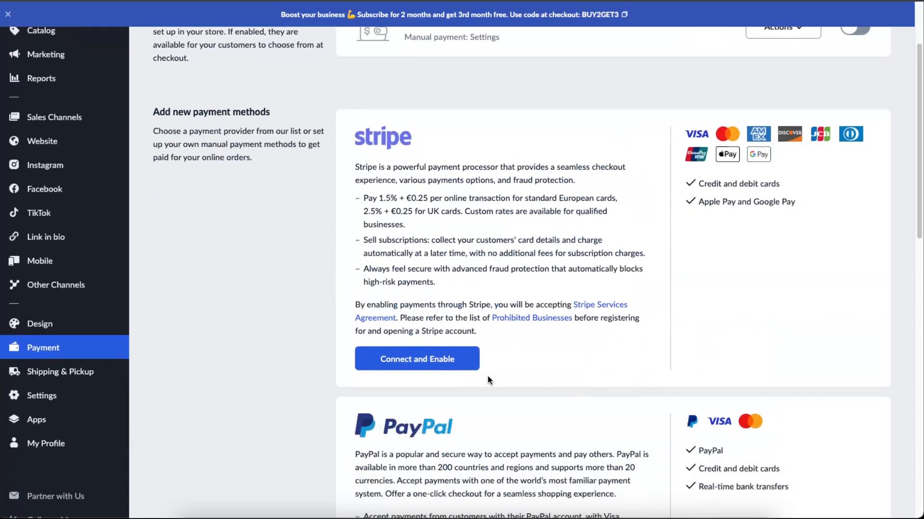
pyautogui.click(449, 362)
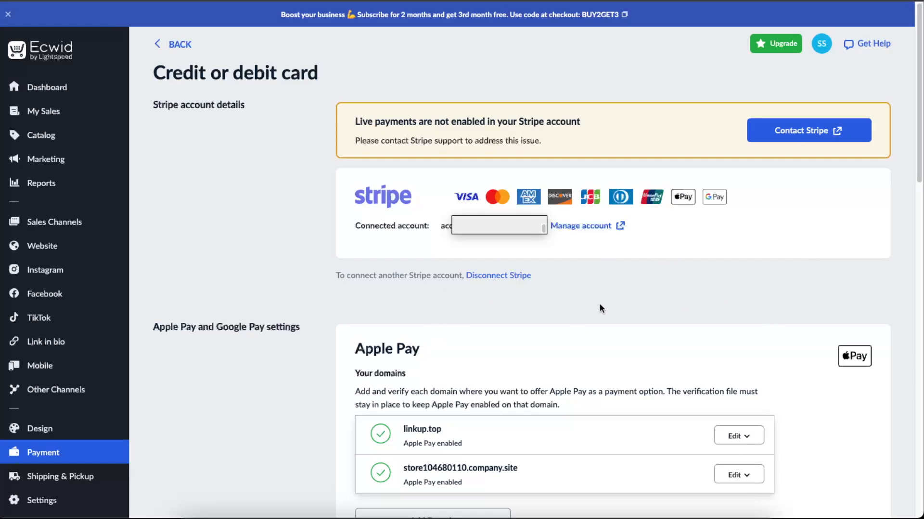
pyautogui.click(122, 447)
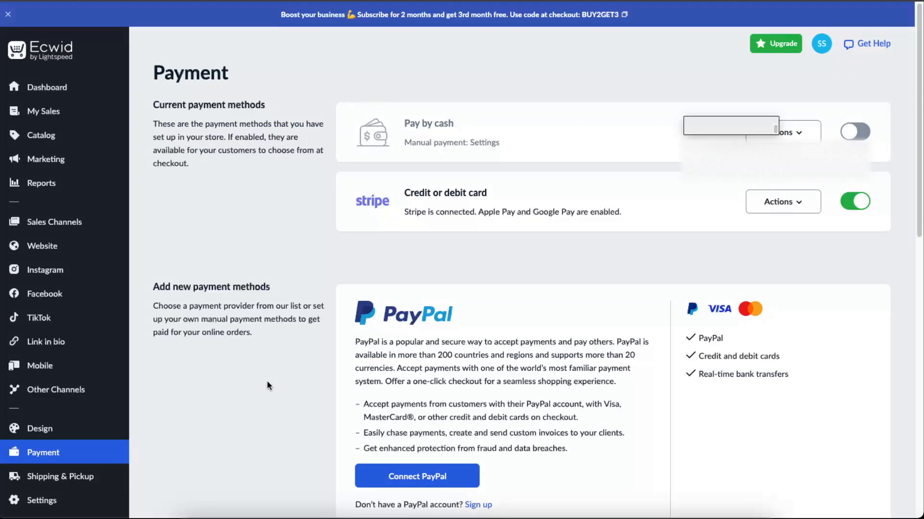
# Add a DHL shipping method with the free shipping rate and save it without region limitations
pyautogui.click(87, 478)
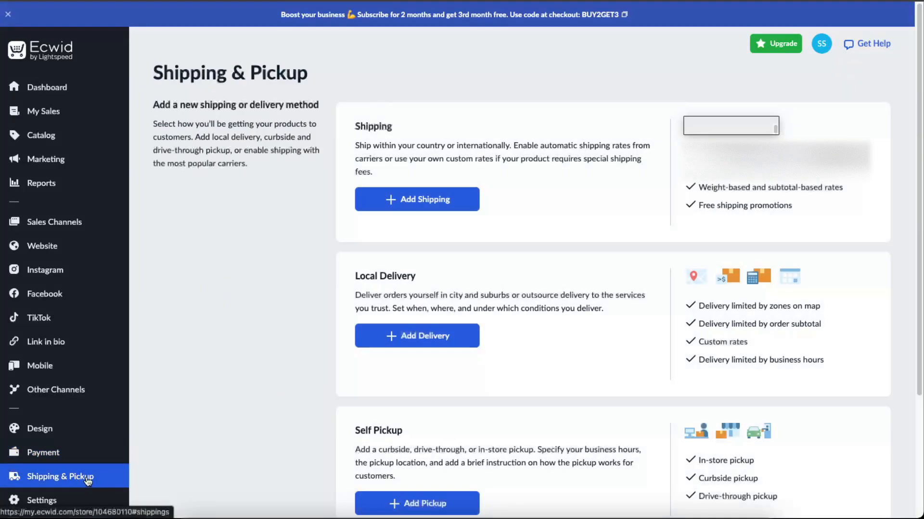
pyautogui.click(412, 208)
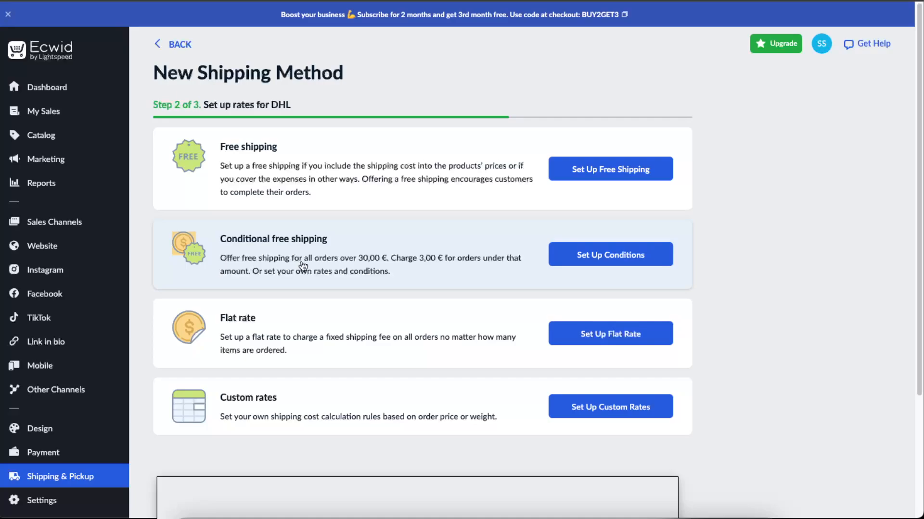
pyautogui.click(632, 258)
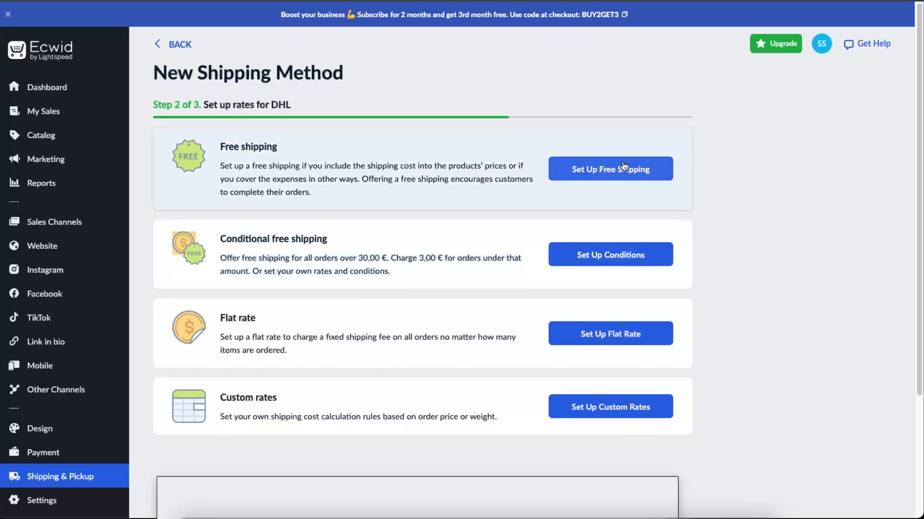
pyautogui.click(624, 168)
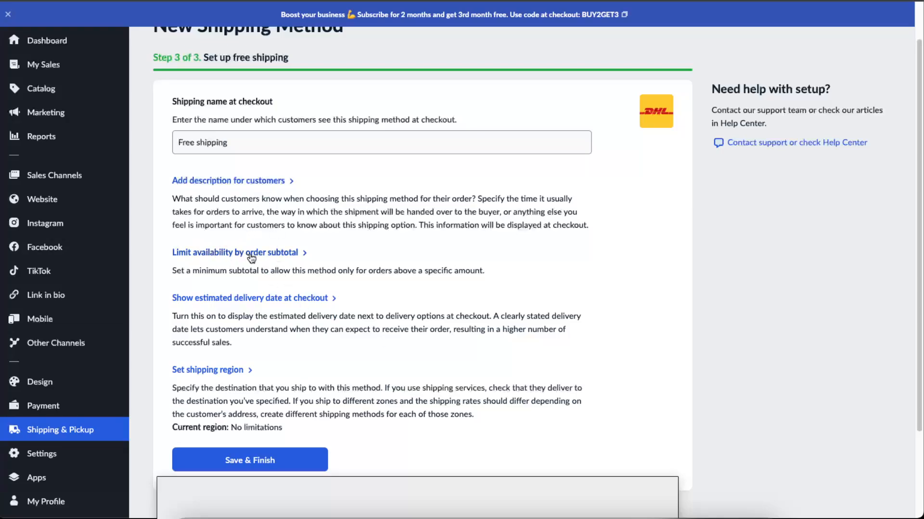
pyautogui.scroll(-1, 250, 258)
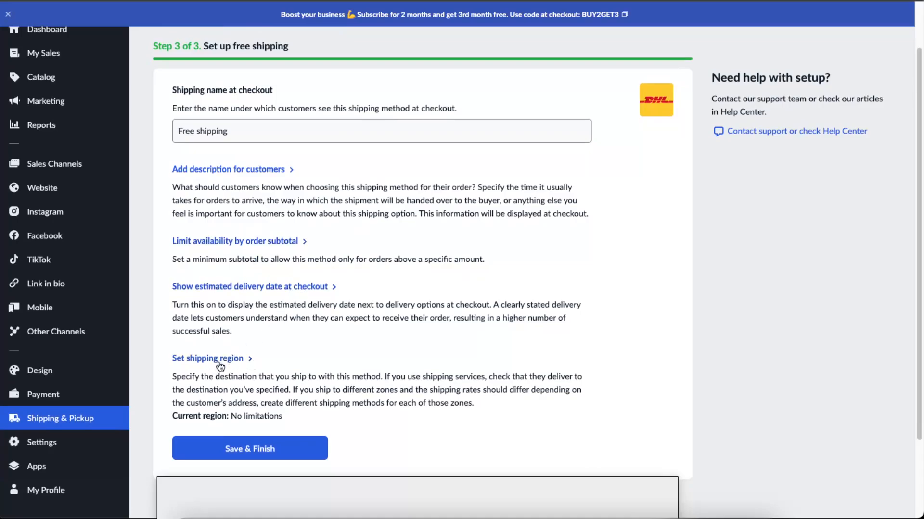
pyautogui.click(264, 452)
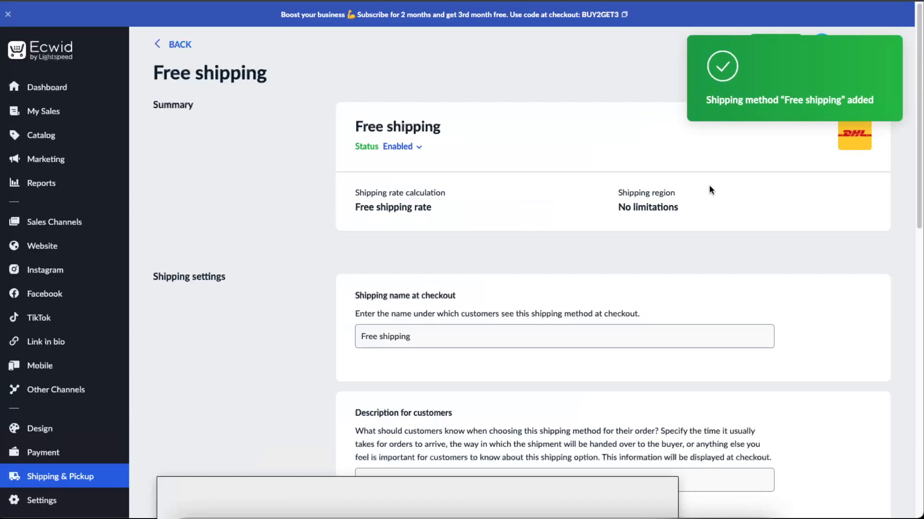
pyautogui.scroll(-2, 651, 190)
pyautogui.scroll(2, 651, 189)
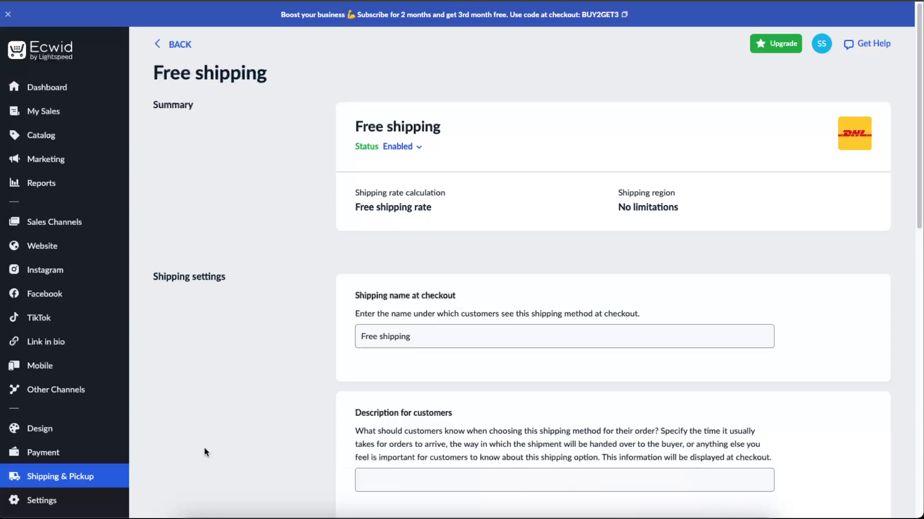
# Open the store's design settings and set the product image and video size to Medium
pyautogui.click(73, 434)
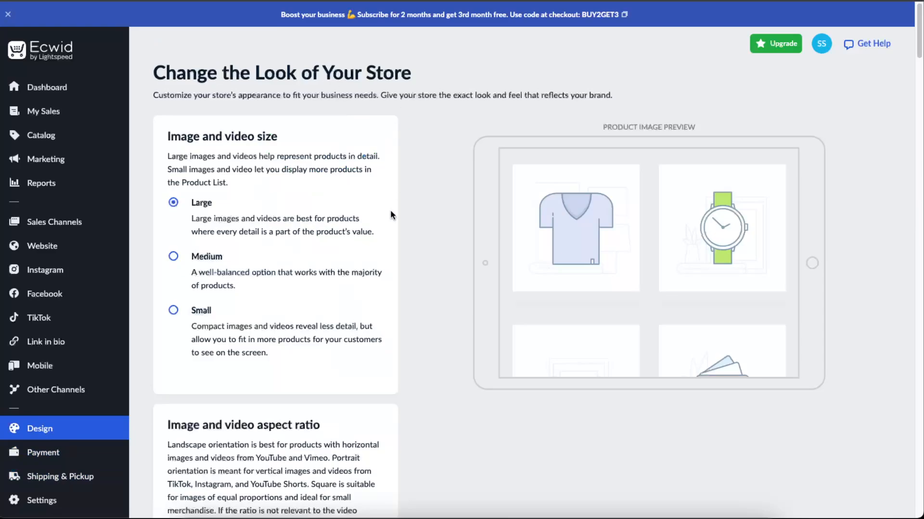
pyautogui.click(182, 260)
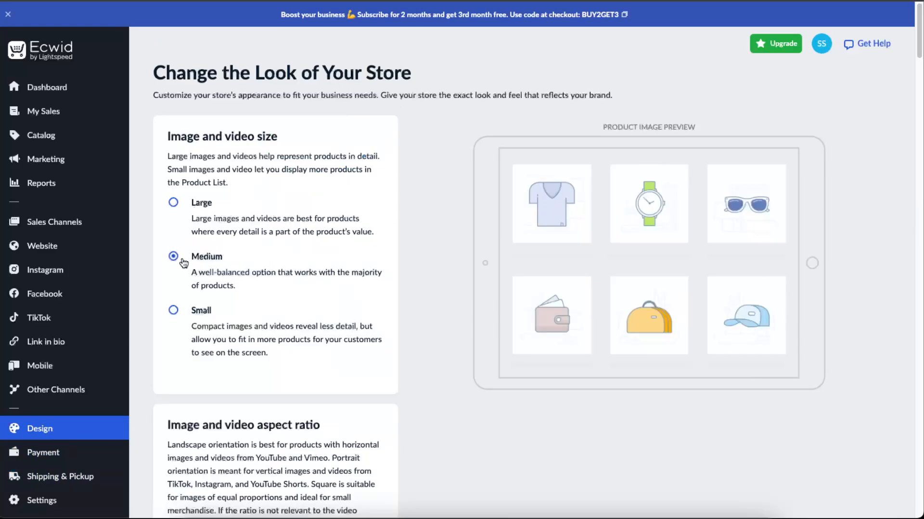
pyautogui.click(178, 312)
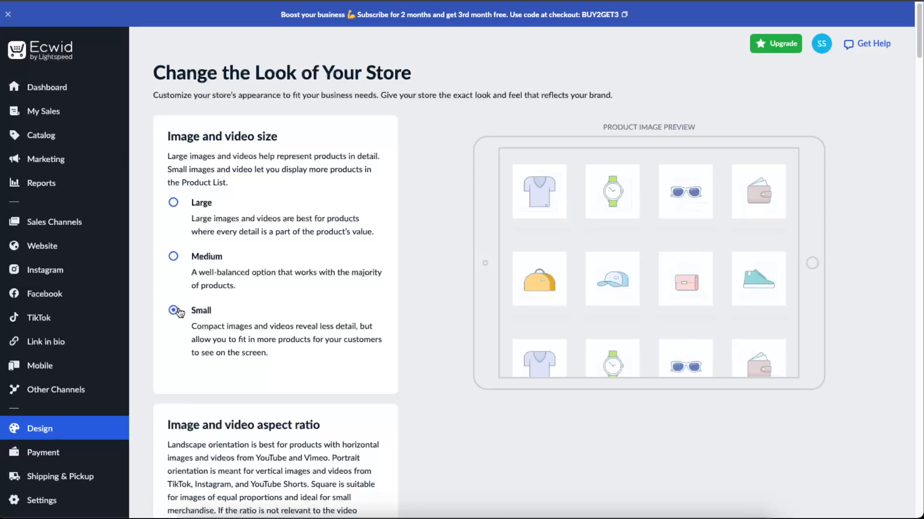
pyautogui.click(195, 260)
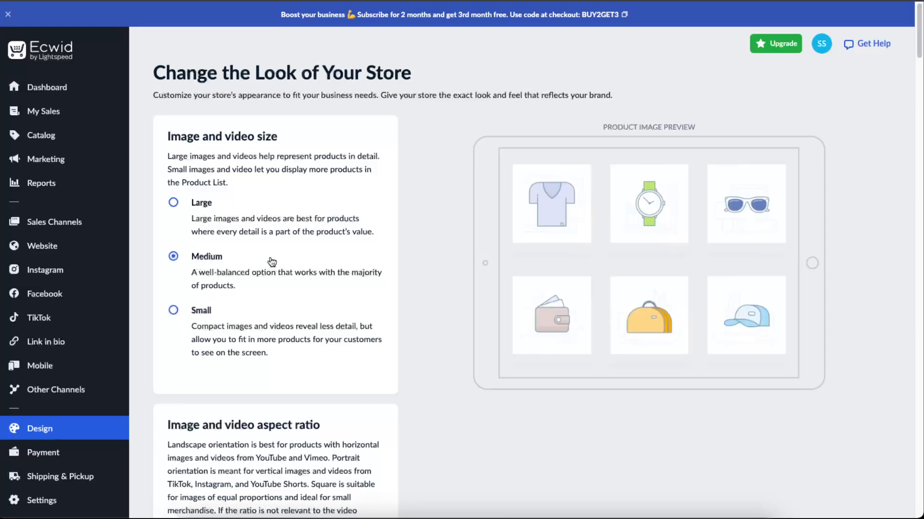
pyautogui.scroll(-6, 431, 292)
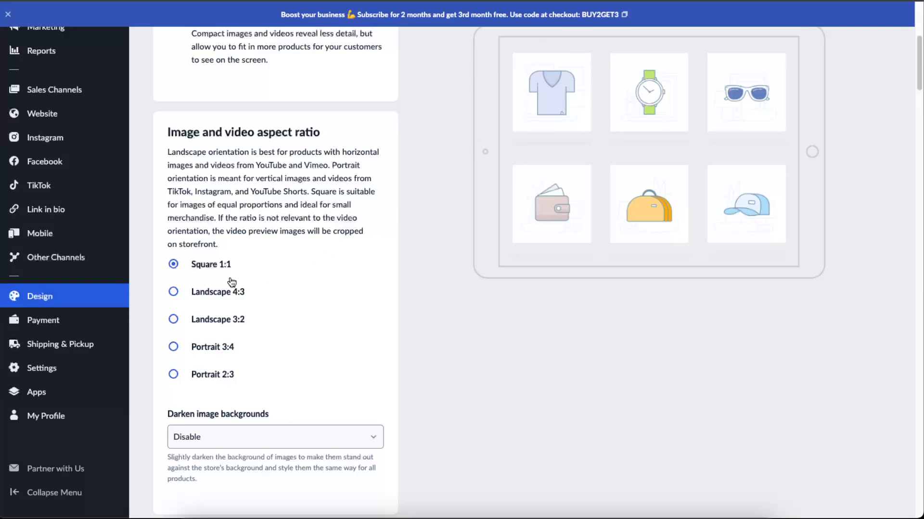
# Preview the landscape and portrait aspect ratios for product images and videos, and return to Square 1:1
pyautogui.click(202, 292)
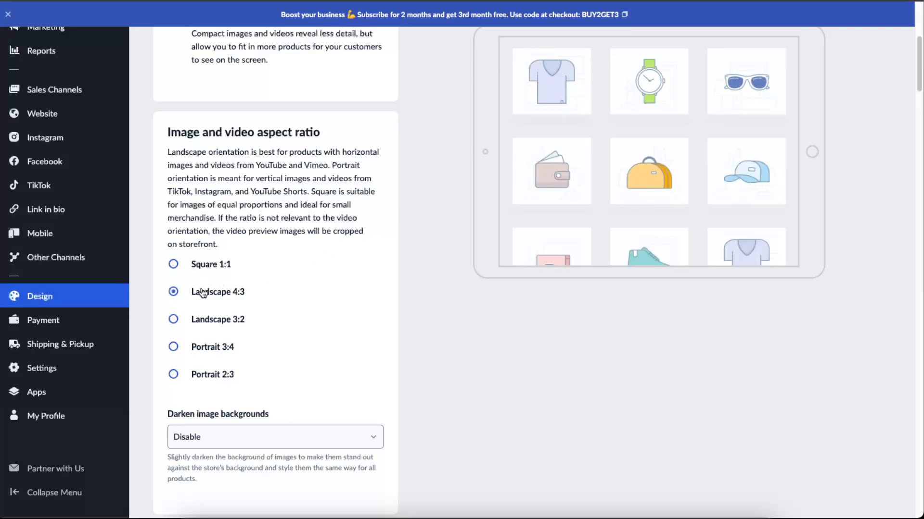
pyautogui.click(197, 326)
pyautogui.click(198, 348)
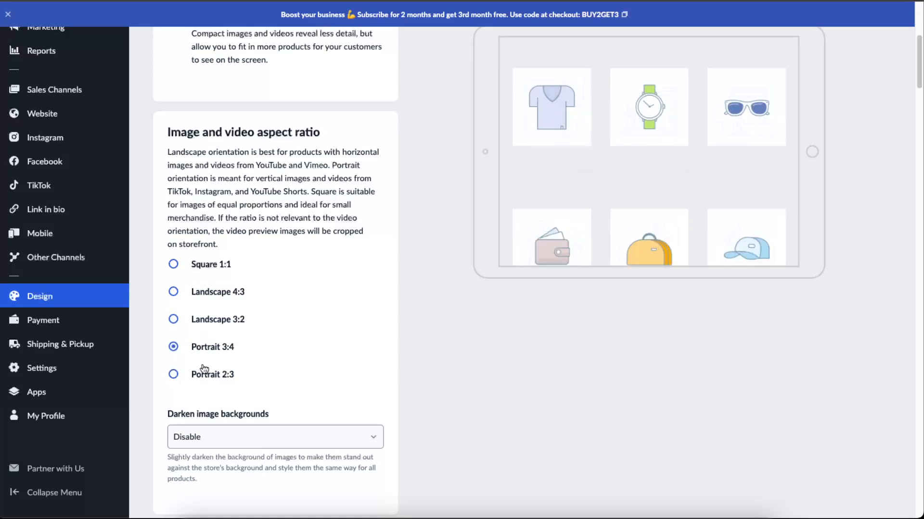
pyautogui.click(202, 374)
pyautogui.click(199, 264)
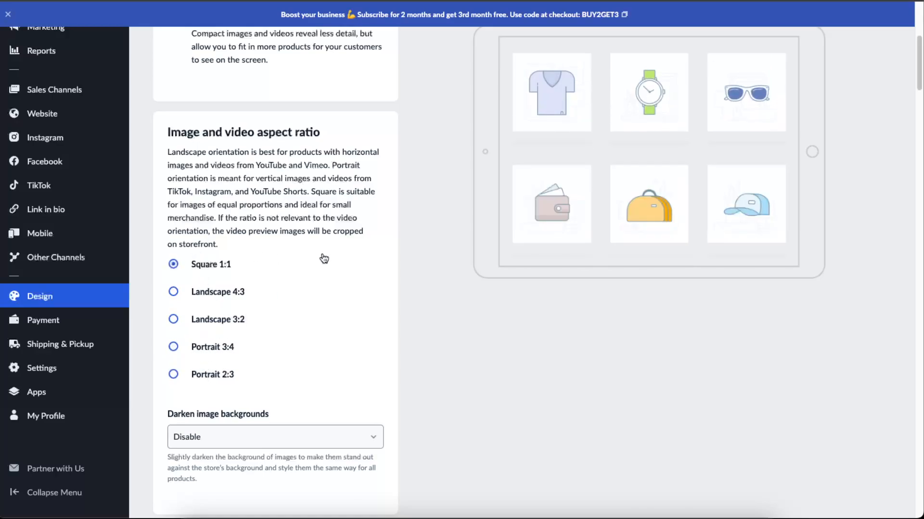
# Enable darkened image backgrounds for the product images and check the product image preview
pyautogui.scroll(-2, 323, 258)
pyautogui.click(223, 394)
pyautogui.click(214, 392)
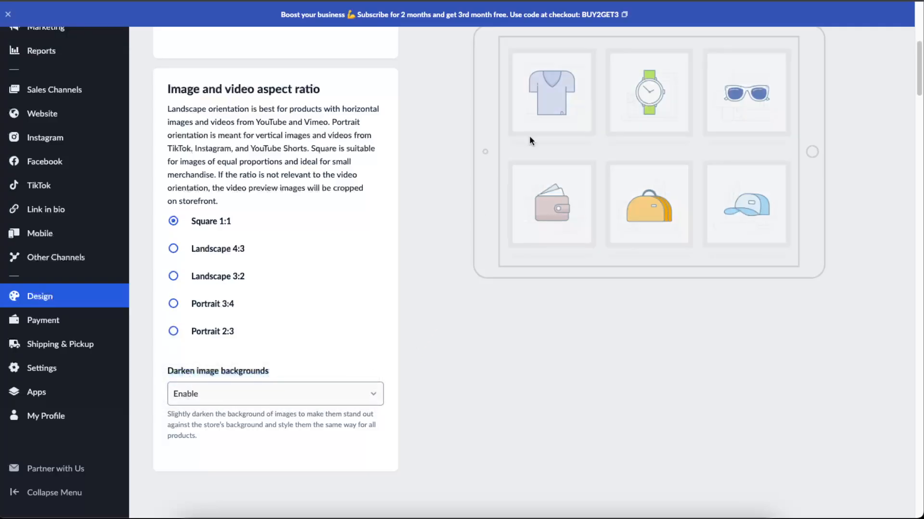
pyautogui.scroll(7, 567, 257)
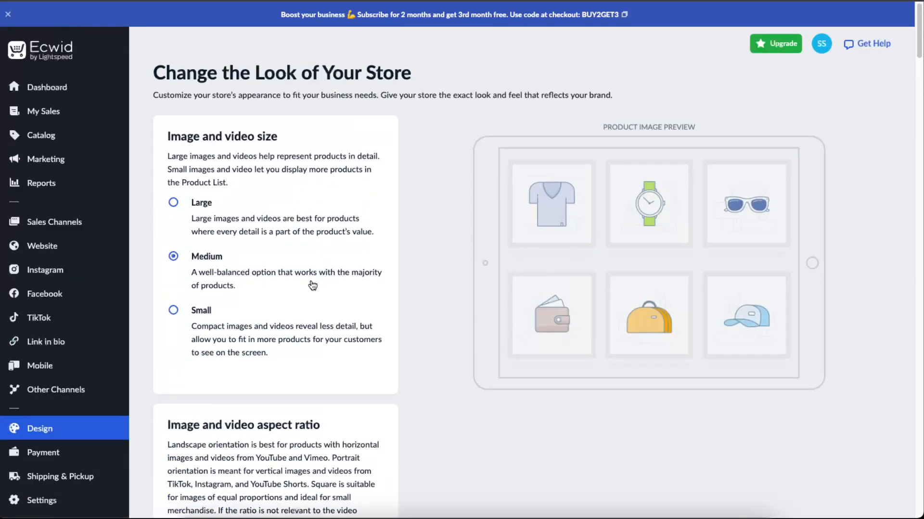
# Try the left-aligned product card layout and switch back to centered content
pyautogui.scroll(-12, 436, 259)
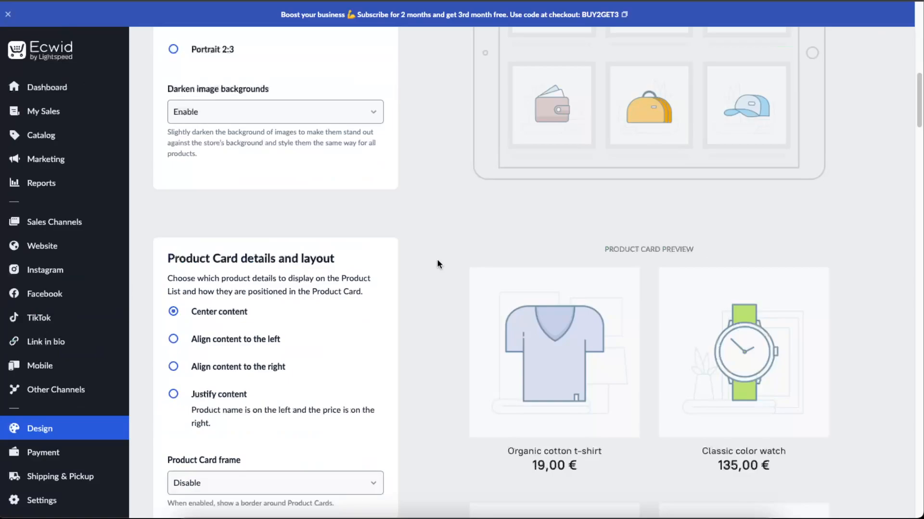
pyautogui.scroll(-4, 422, 255)
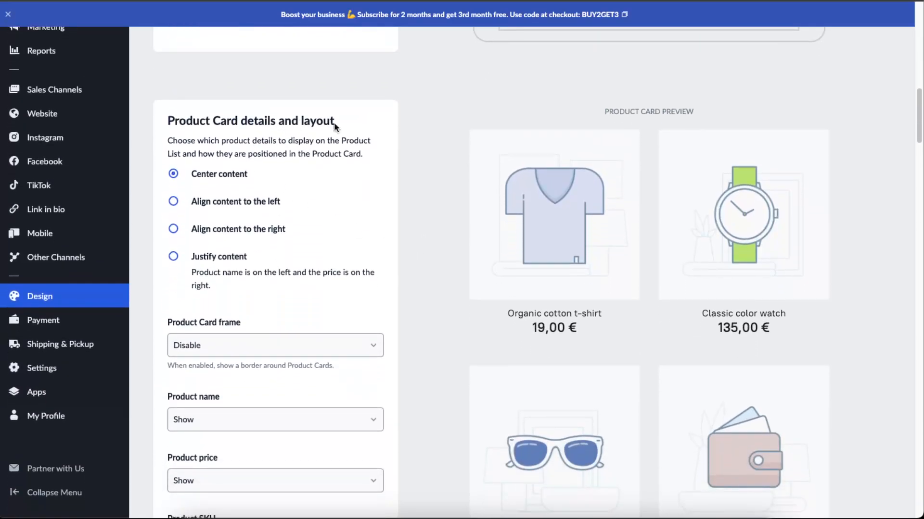
pyautogui.scroll(-2, 346, 221)
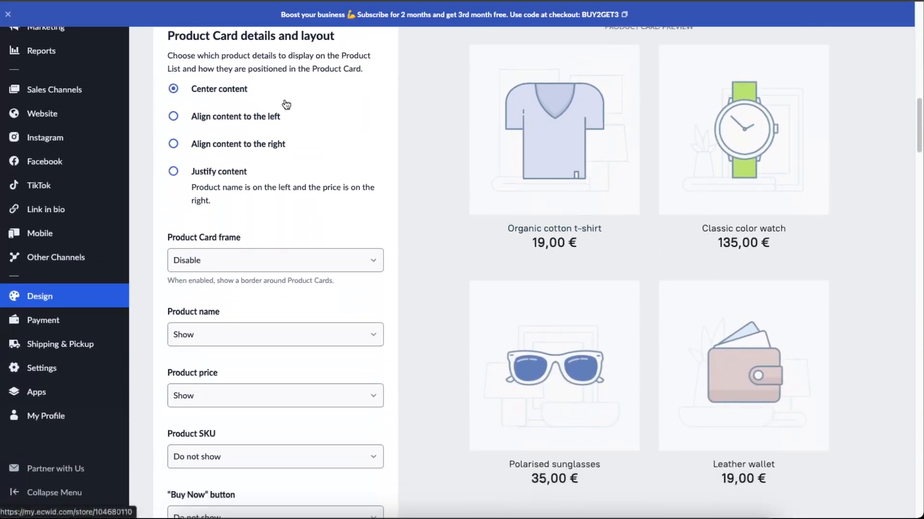
pyautogui.click(216, 117)
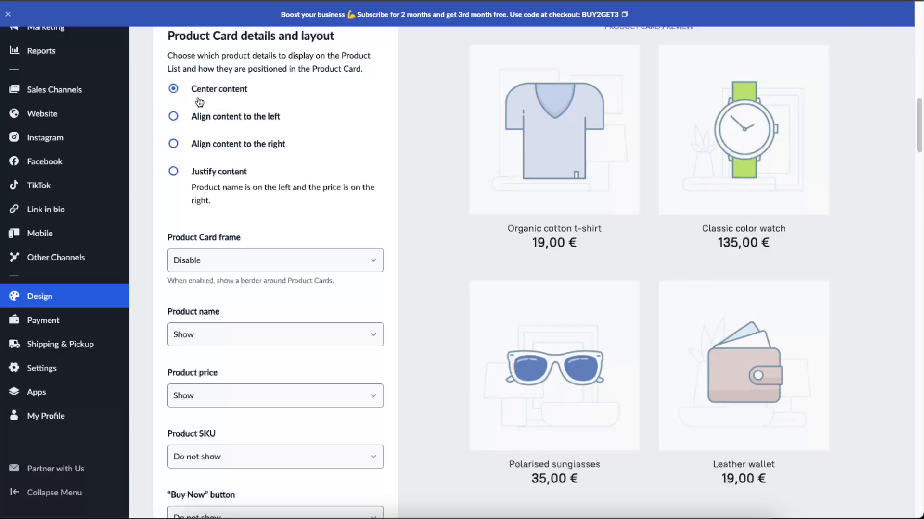
# Preview the product cards with a frame by enabling it, and set the frame back to Disable
pyautogui.scroll(-1, 304, 238)
pyautogui.scroll(-1, 302, 237)
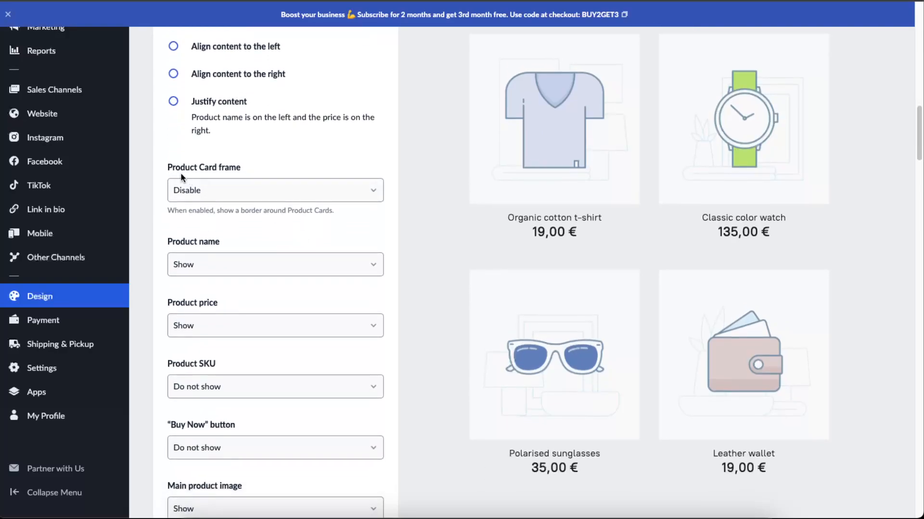
pyautogui.click(217, 190)
pyautogui.click(214, 176)
pyautogui.scroll(-2, 330, 295)
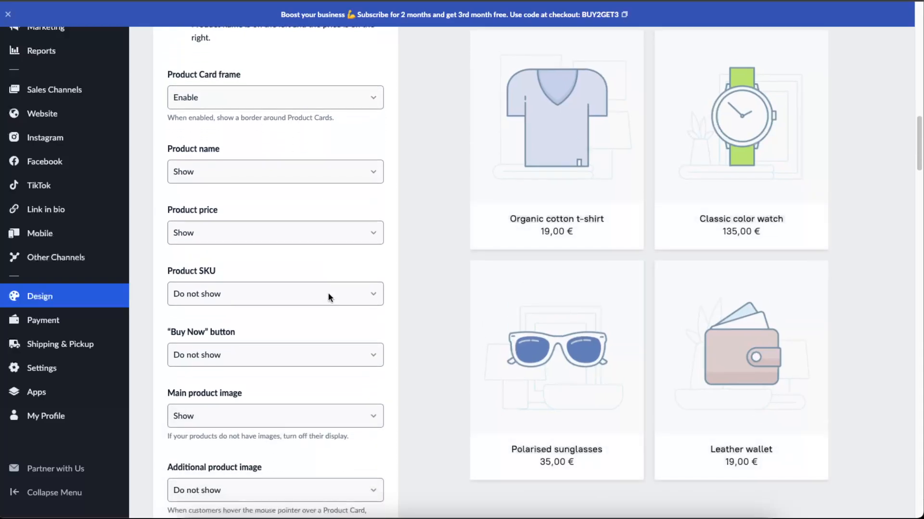
pyautogui.click(206, 96)
pyautogui.click(198, 112)
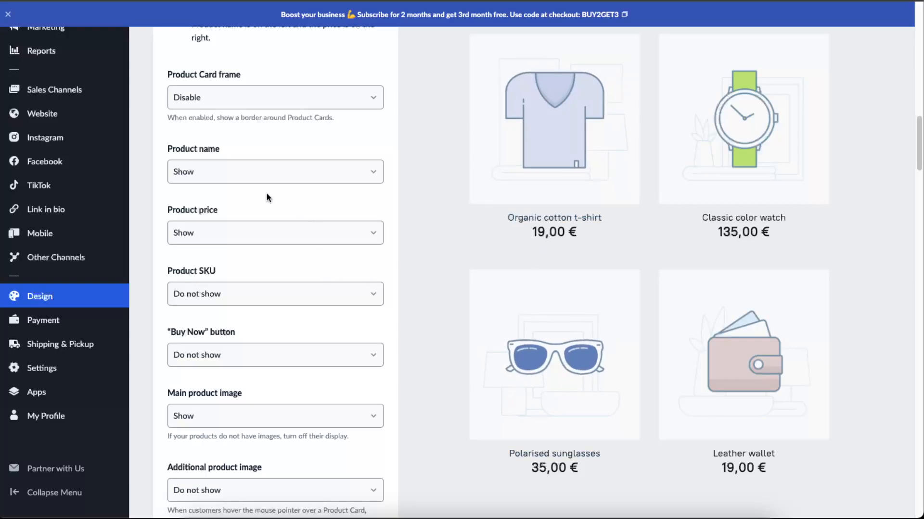
# Set the "Buy Now" button on product cards to Show on mouse hover and check it on the card preview
pyautogui.scroll(-3, 265, 266)
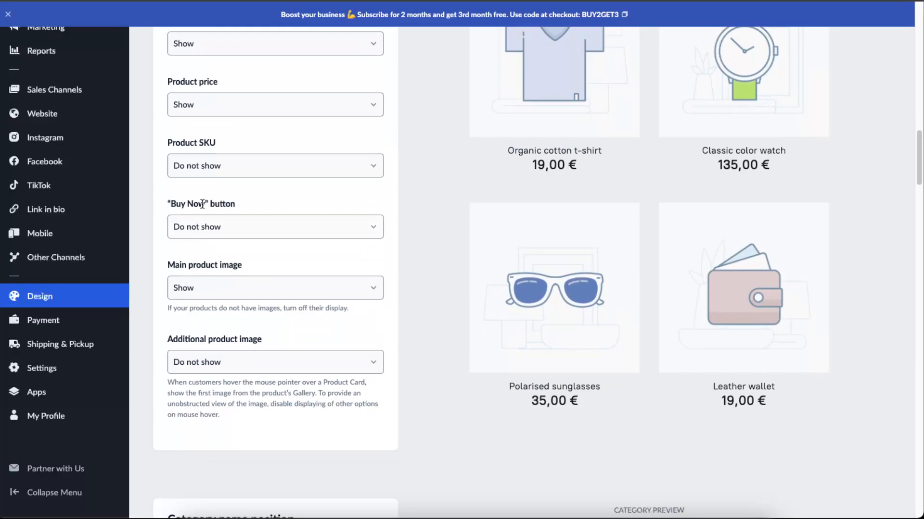
pyautogui.click(239, 228)
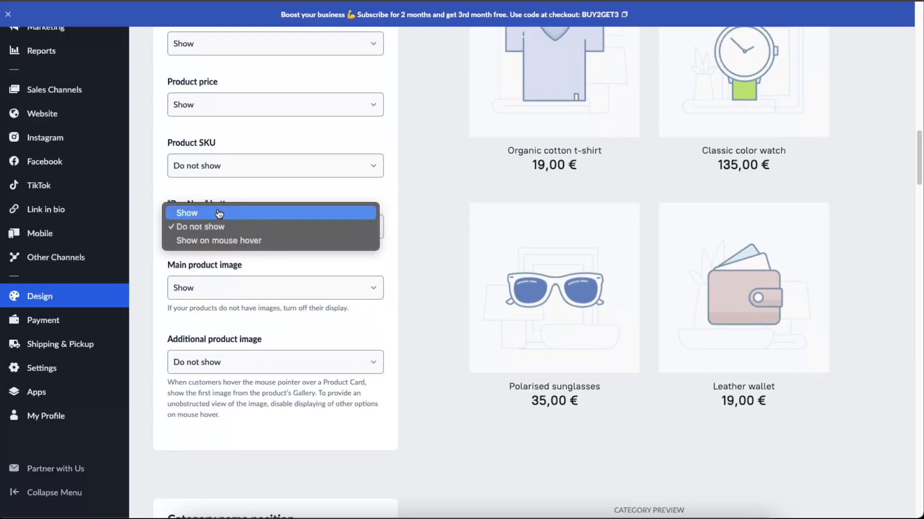
pyautogui.click(219, 215)
pyautogui.click(221, 230)
pyautogui.click(212, 253)
pyautogui.moveTo(607, 314)
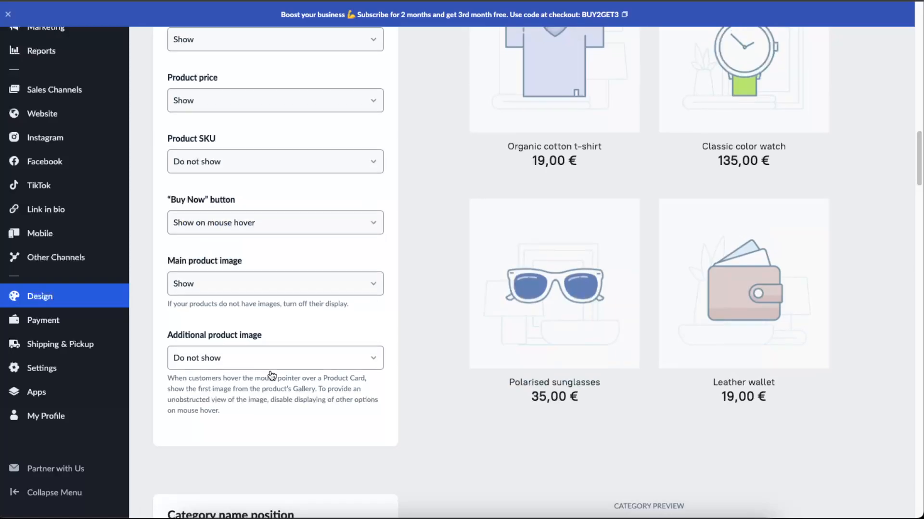
# Set the category name position to display the category name on mouse hover
pyautogui.scroll(-8, 274, 377)
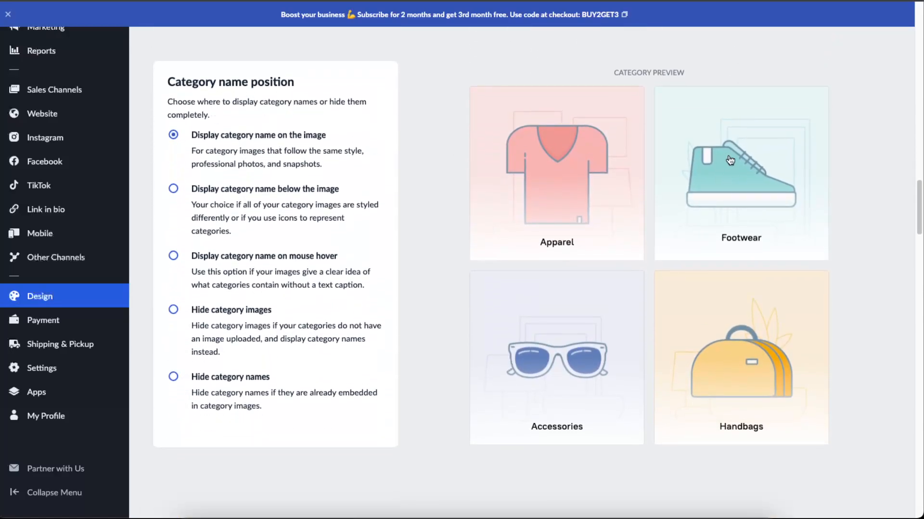
pyautogui.click(174, 257)
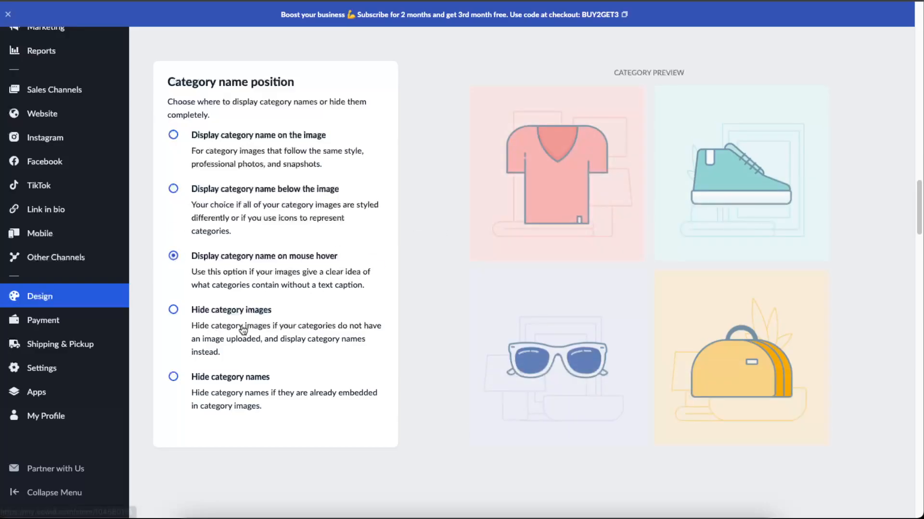
pyautogui.scroll(10, 596, 406)
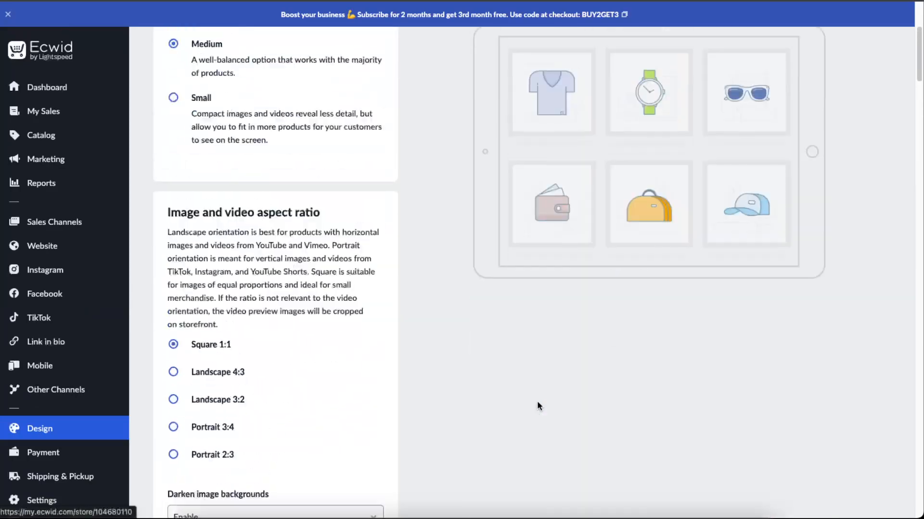
pyautogui.scroll(3, 538, 404)
pyautogui.scroll(-15, 538, 398)
pyautogui.scroll(5, 538, 398)
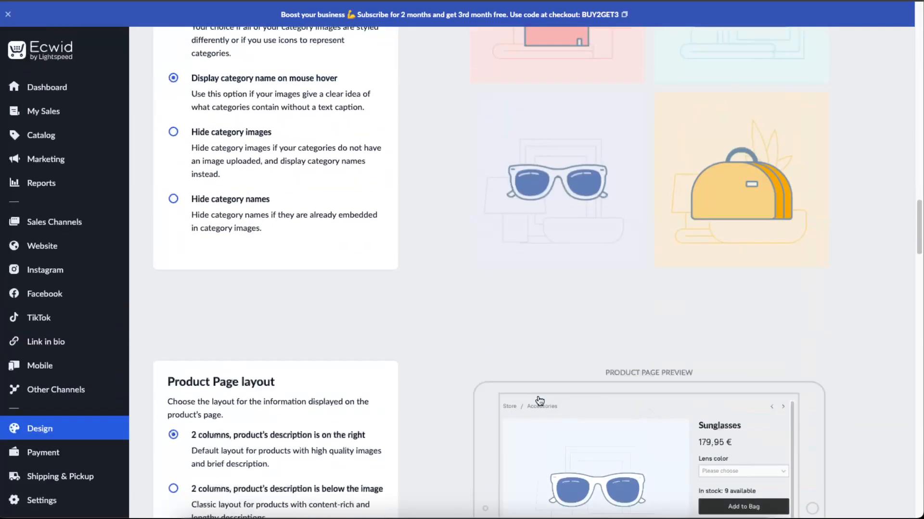
# Compare the alternative product page layouts and return to two columns with the description on the right
pyautogui.scroll(-5, 539, 398)
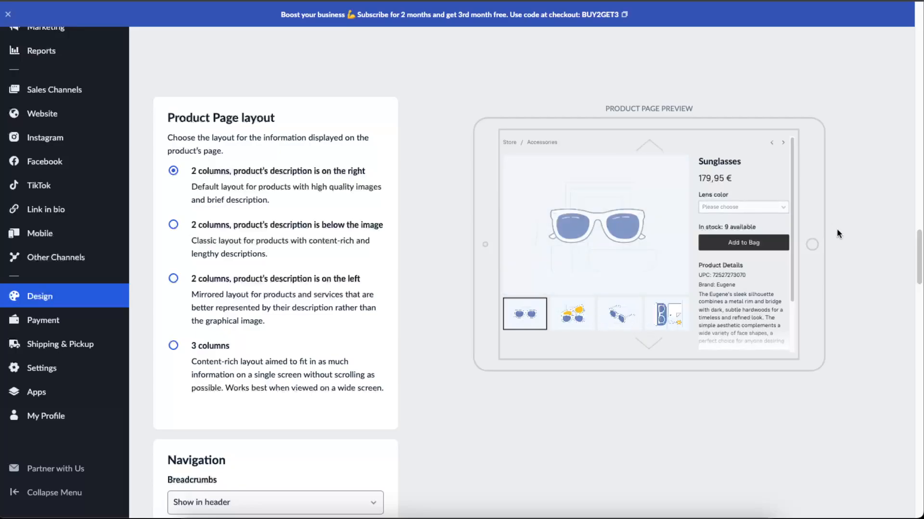
pyautogui.click(204, 226)
pyautogui.click(186, 280)
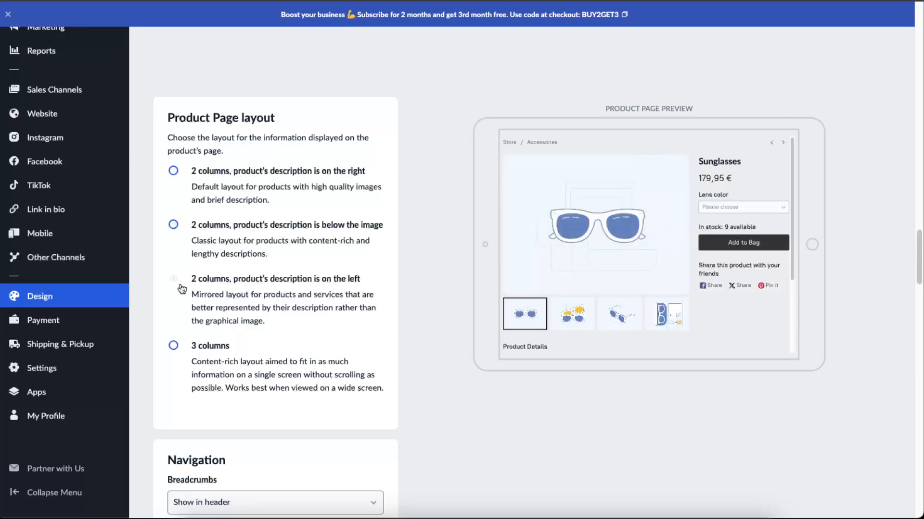
pyautogui.click(178, 348)
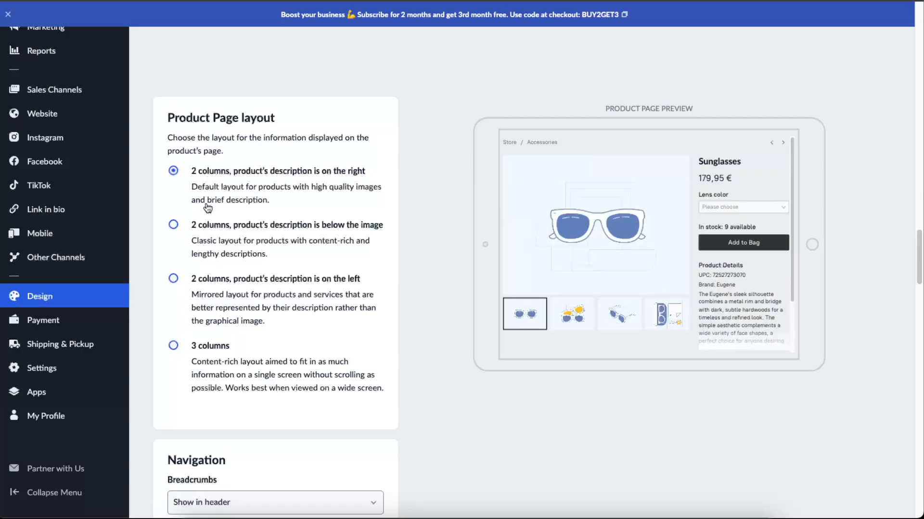
pyautogui.click(205, 225)
pyautogui.click(217, 183)
# Preview the vertical image gallery thumbnails on the product page and return to the horizontal layout
pyautogui.scroll(-6, 436, 321)
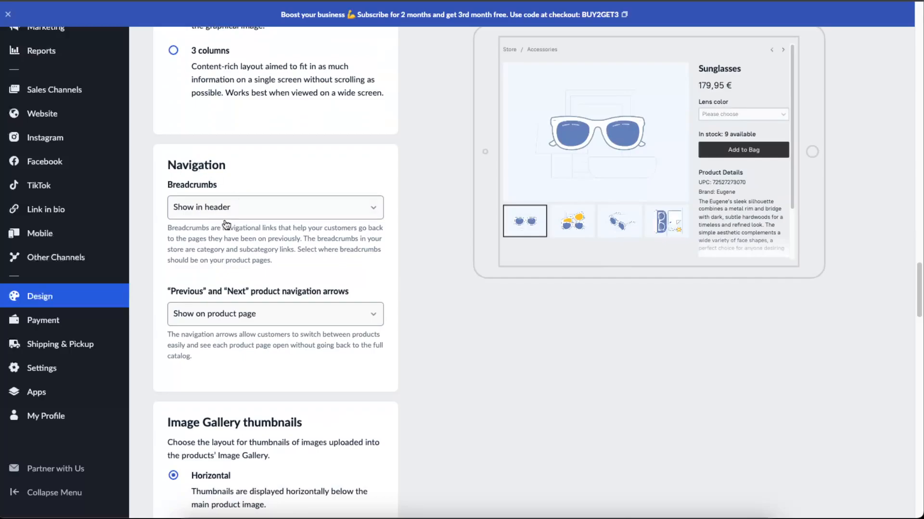
pyautogui.scroll(-7, 282, 315)
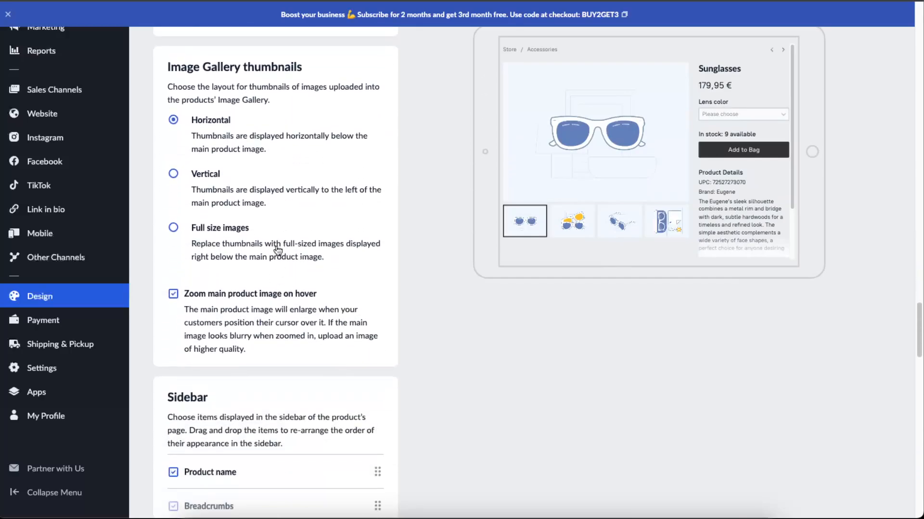
pyautogui.click(201, 182)
pyautogui.click(197, 128)
# Review the remaining design settings, from the product page sidebar items down to storefront navigation and theme customization
pyautogui.scroll(-4, 445, 285)
pyautogui.scroll(-6, 445, 282)
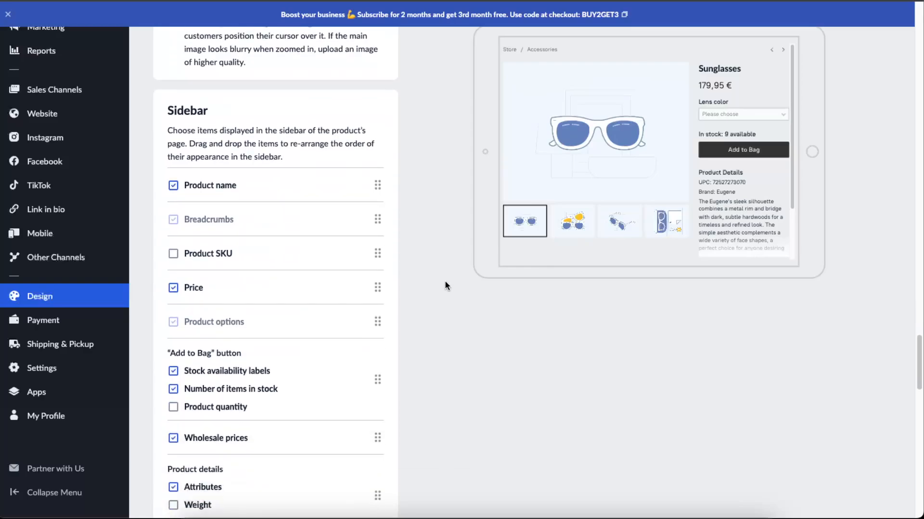
pyautogui.scroll(-4, 445, 282)
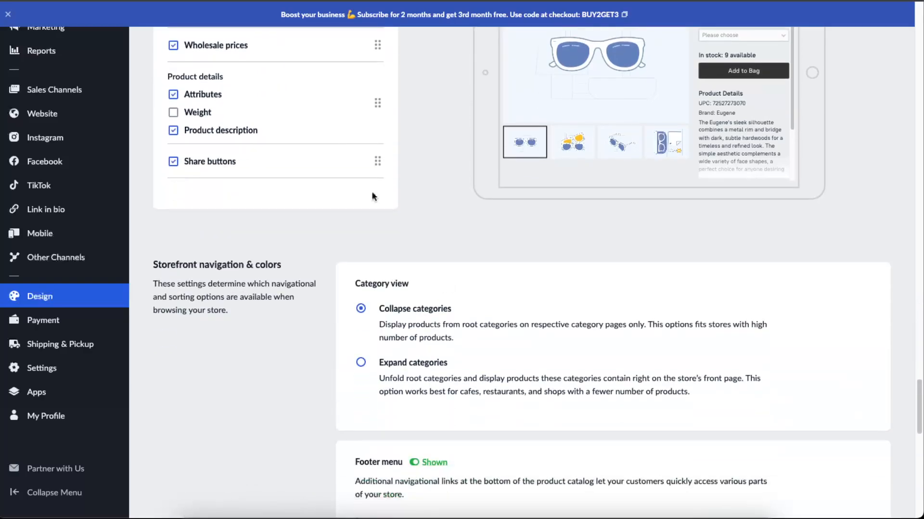
pyautogui.scroll(8, 387, 216)
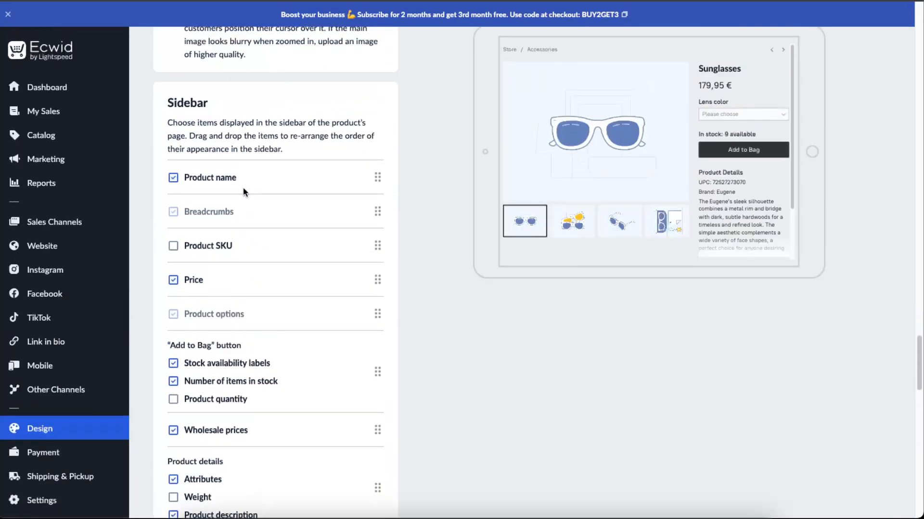
pyautogui.scroll(-2, 261, 310)
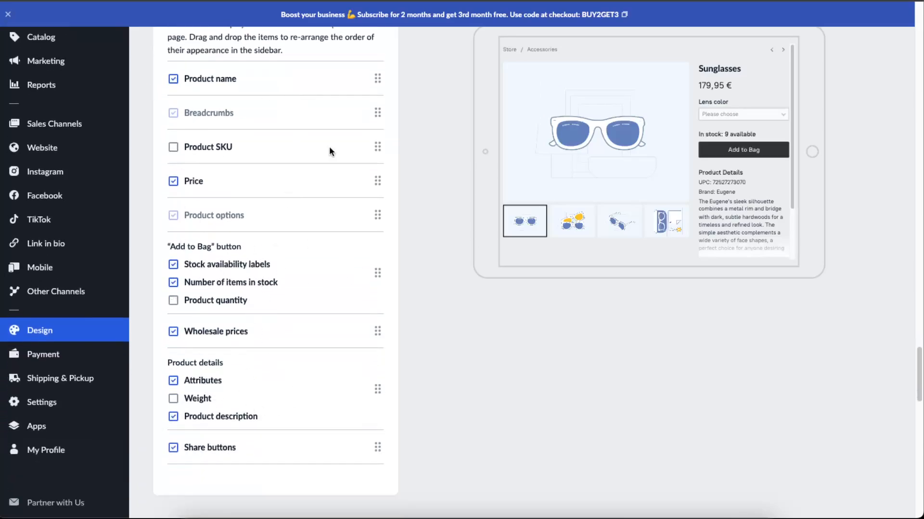
pyautogui.scroll(-2, 645, 261)
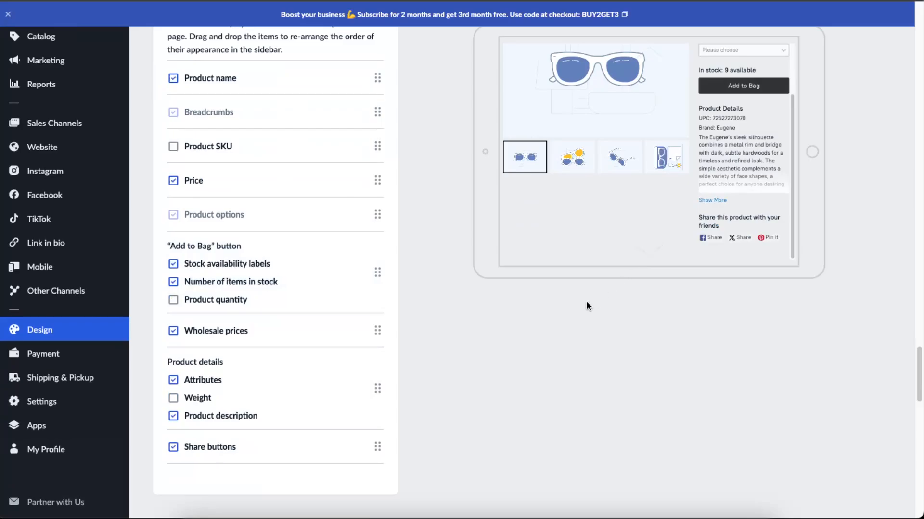
pyautogui.scroll(-8, 333, 342)
pyautogui.scroll(-3, 334, 340)
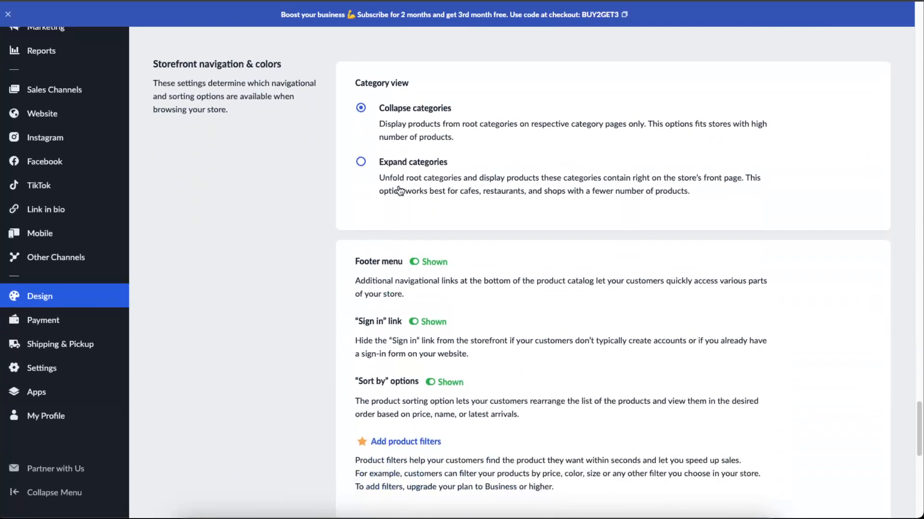
pyautogui.scroll(-3, 397, 192)
pyautogui.scroll(-6, 423, 251)
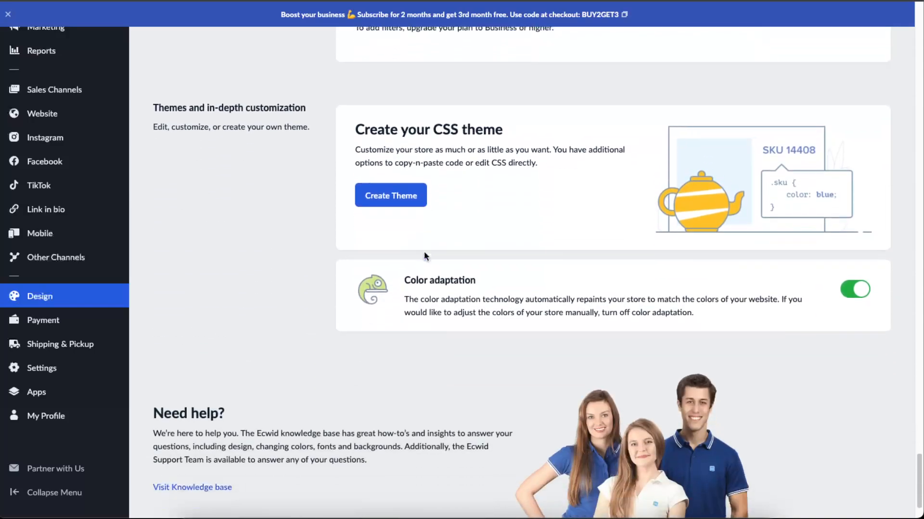
pyautogui.scroll(-2, 342, 249)
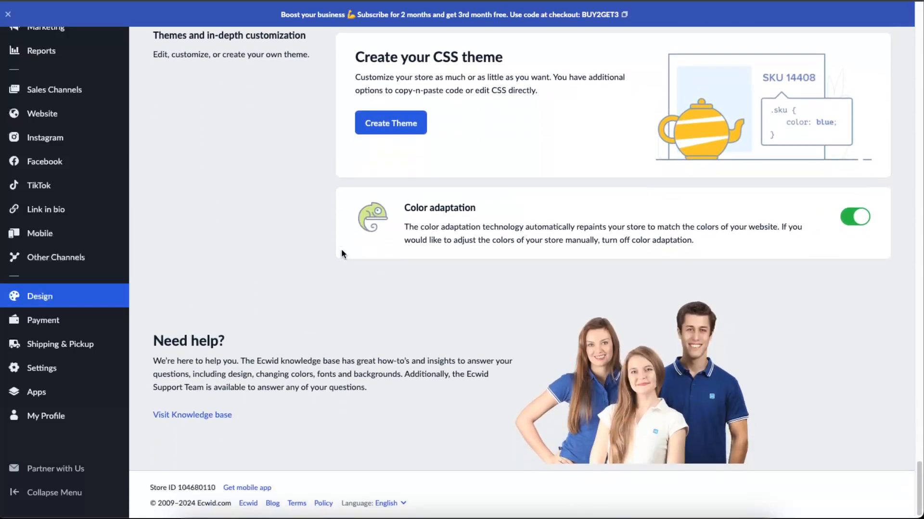
pyautogui.scroll(3, 342, 248)
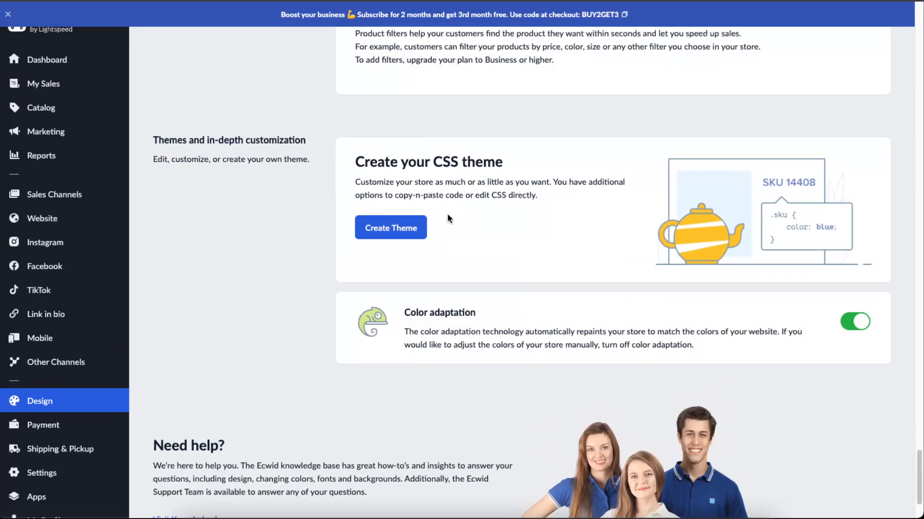
pyautogui.scroll(-2, 446, 212)
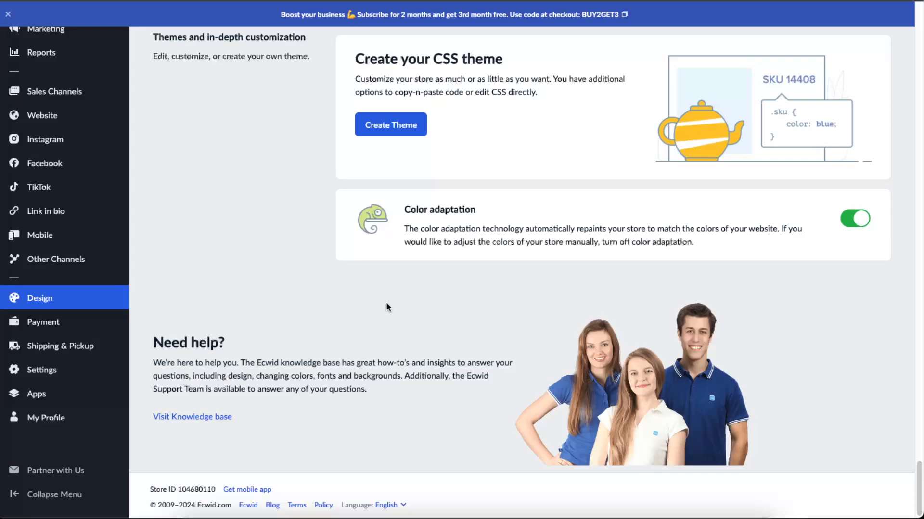
pyautogui.scroll(2, 110, 243)
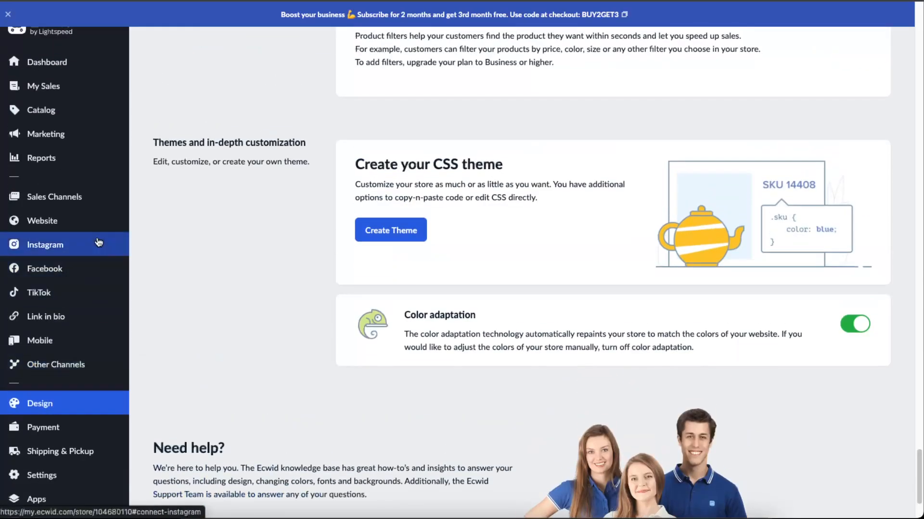
# Open the custom website option among the sales channels and copy the Ecwid integration code
pyautogui.click(76, 198)
pyautogui.moveTo(79, 245)
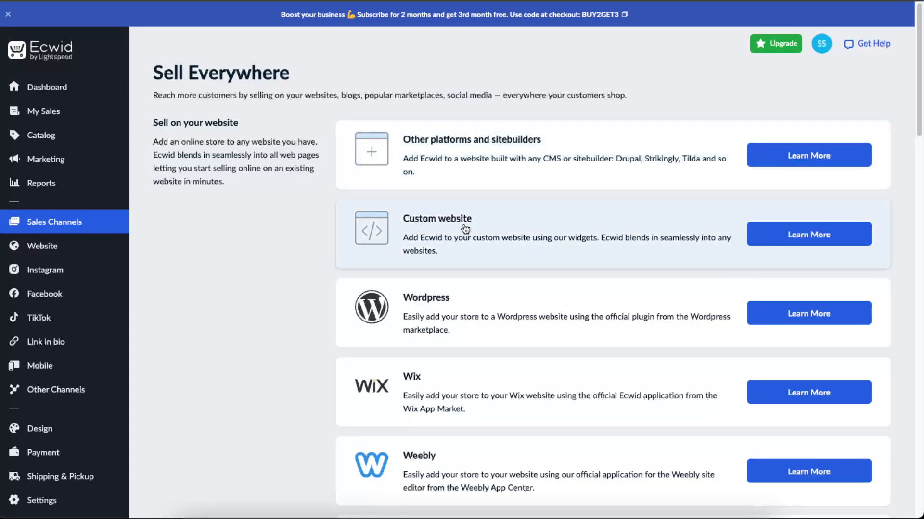
pyautogui.scroll(-1, 465, 229)
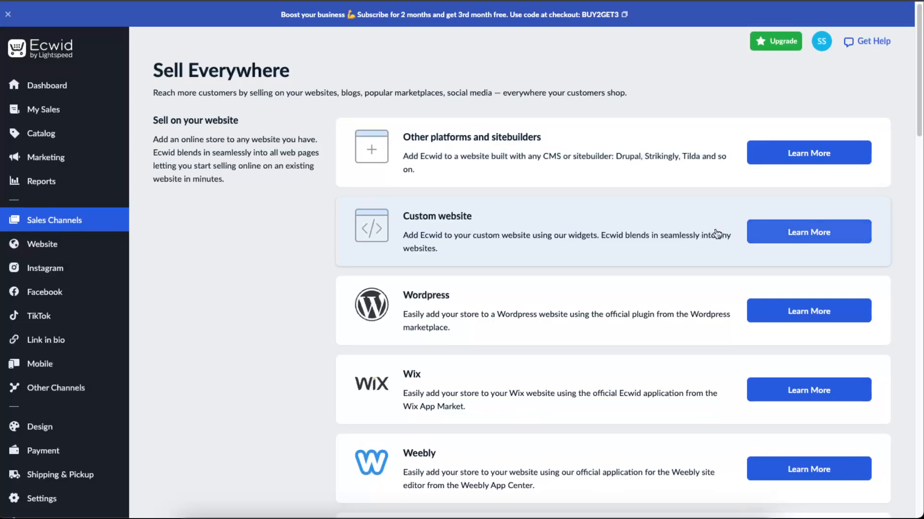
pyautogui.click(758, 231)
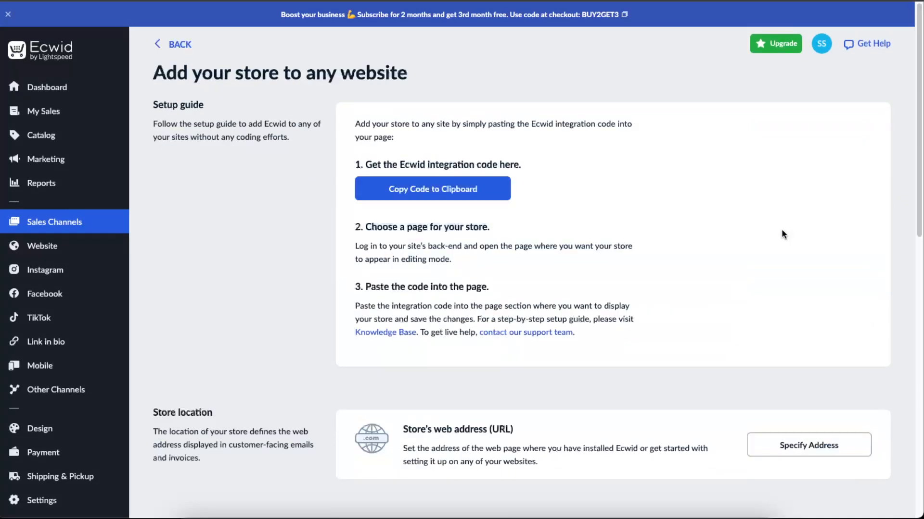
pyautogui.click(423, 193)
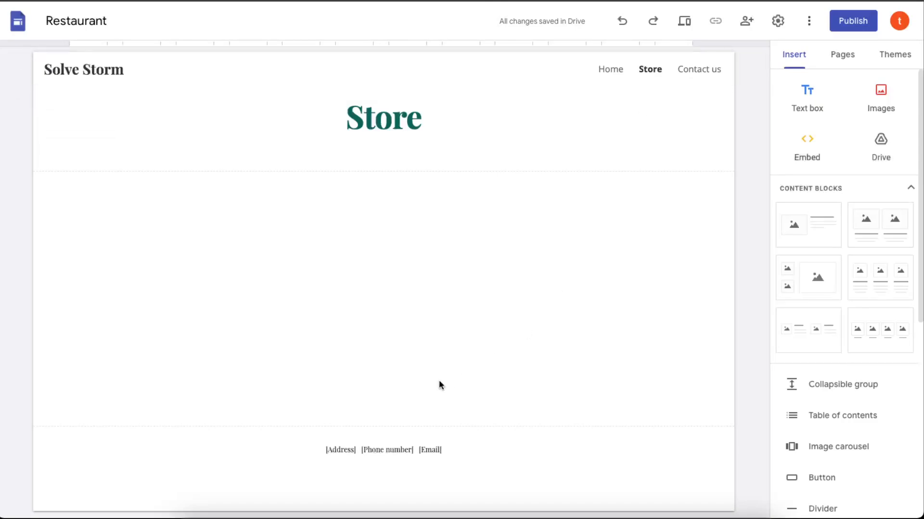
# Switch to Google Sites and insert the copied Ecwid integration code as embed code on the Store page
pyautogui.click(367, 118)
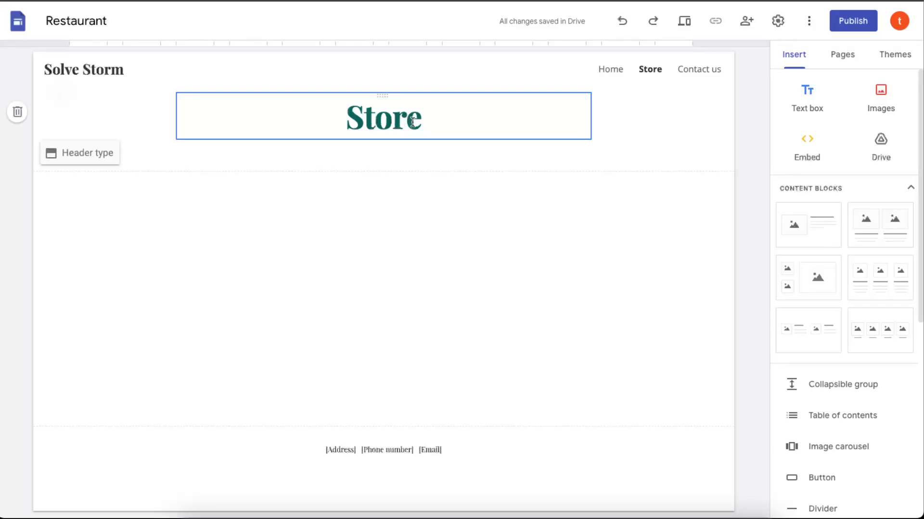
pyautogui.click(794, 152)
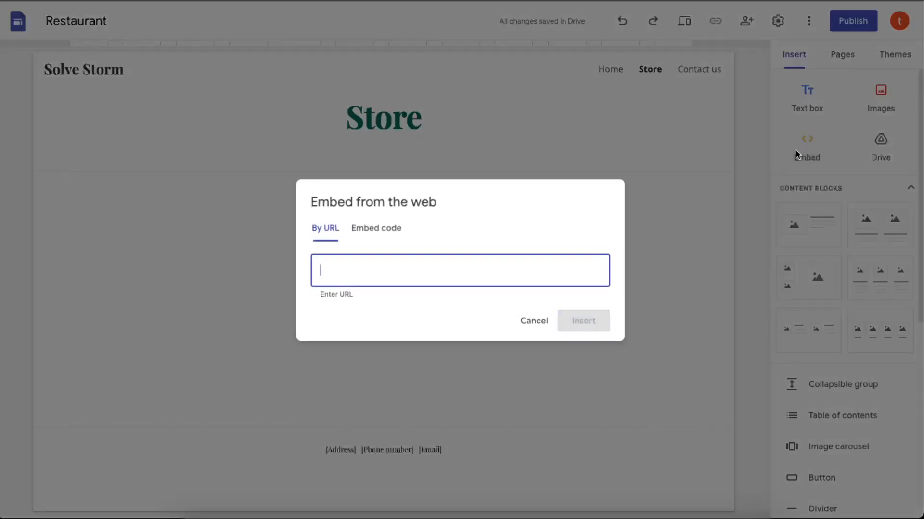
pyautogui.click(378, 231)
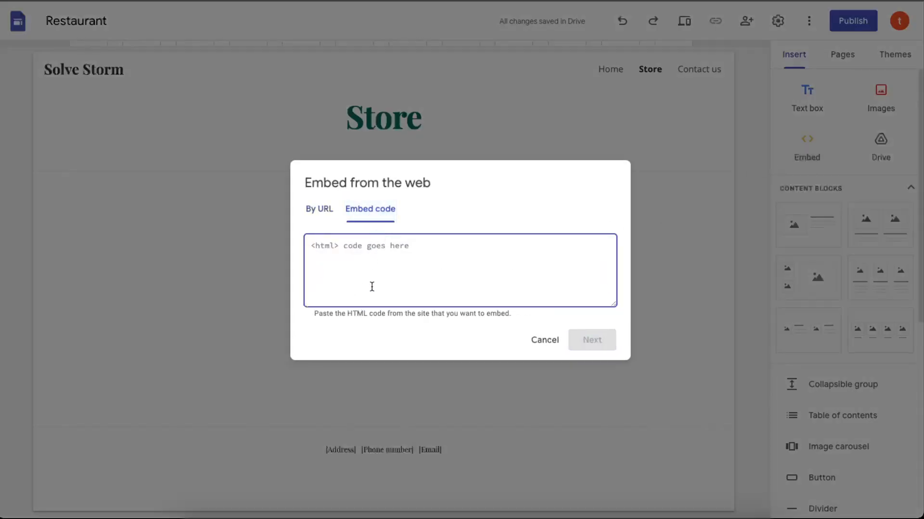
pyautogui.hotkey('ctrl', 'v')
pyautogui.click(591, 340)
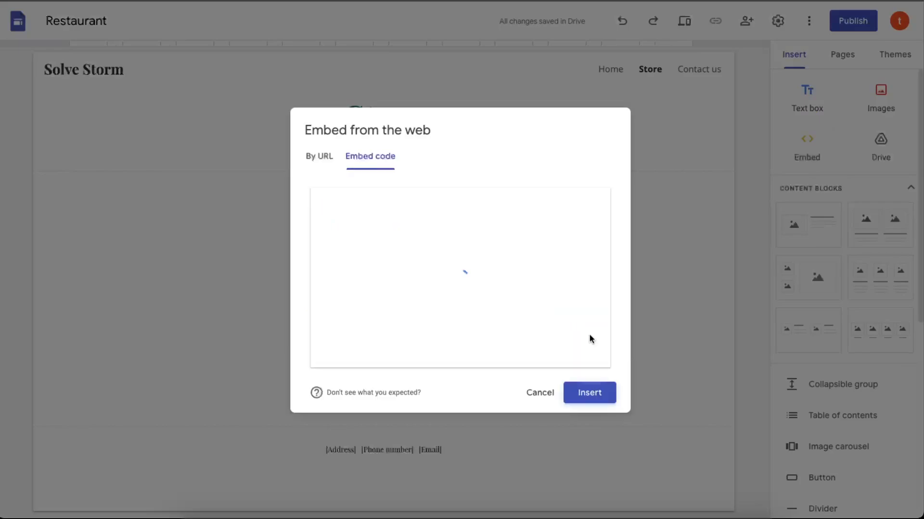
pyautogui.click(592, 395)
# Widen the embedded store to the full content width and extend its height to fit the whole storefront
pyautogui.moveTo(372, 244); pyautogui.dragTo(692, 245)
pyautogui.moveTo(385, 309)
pyautogui.mouseDown()
pyautogui.moveTo(371, 515)
pyautogui.moveTo(385, 313)
pyautogui.mouseUp()
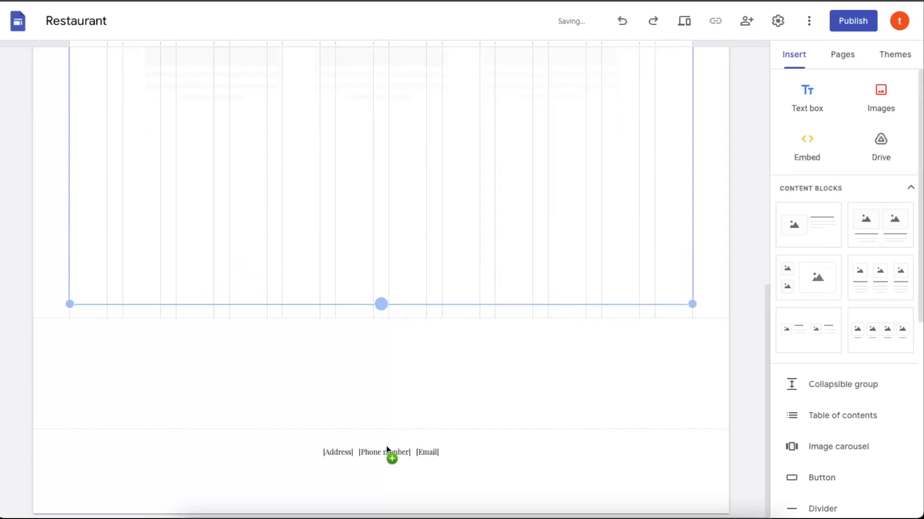
pyautogui.moveTo(380, 303)
pyautogui.mouseDown()
pyautogui.moveTo(381, 516)
pyautogui.moveTo(384, 304)
pyautogui.moveTo(383, 489)
pyautogui.moveTo(367, 297)
pyautogui.mouseUp()
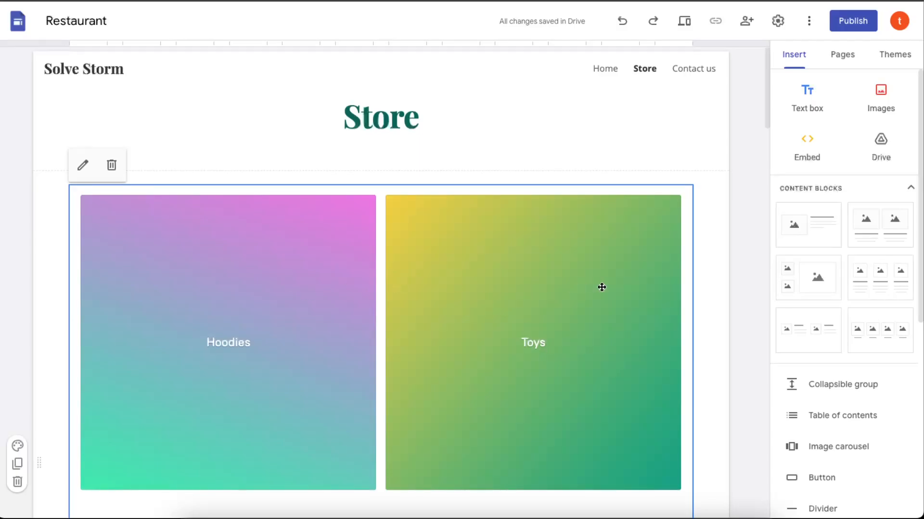
# Look through the embedded storefront on the Store page, from the category tiles to the last featured product
pyautogui.scroll(-3, 582, 287)
pyautogui.scroll(-9, 450, 222)
pyautogui.scroll(-10, 480, 244)
pyautogui.scroll(8, 481, 243)
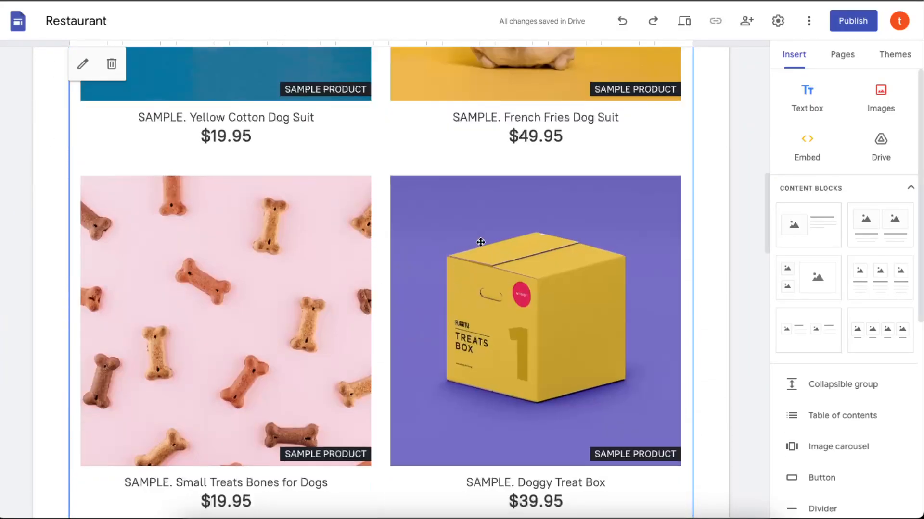
pyautogui.scroll(-10, 481, 242)
pyautogui.scroll(5, 480, 242)
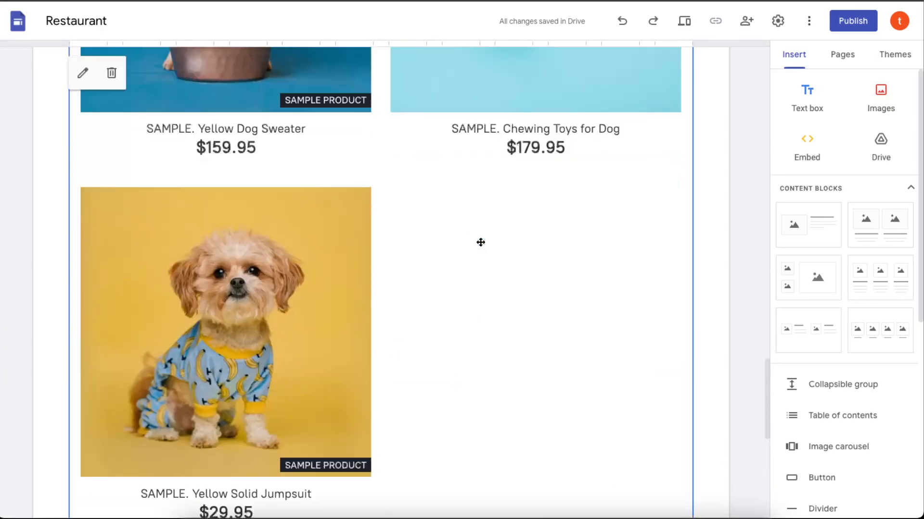
pyautogui.scroll(12, 481, 243)
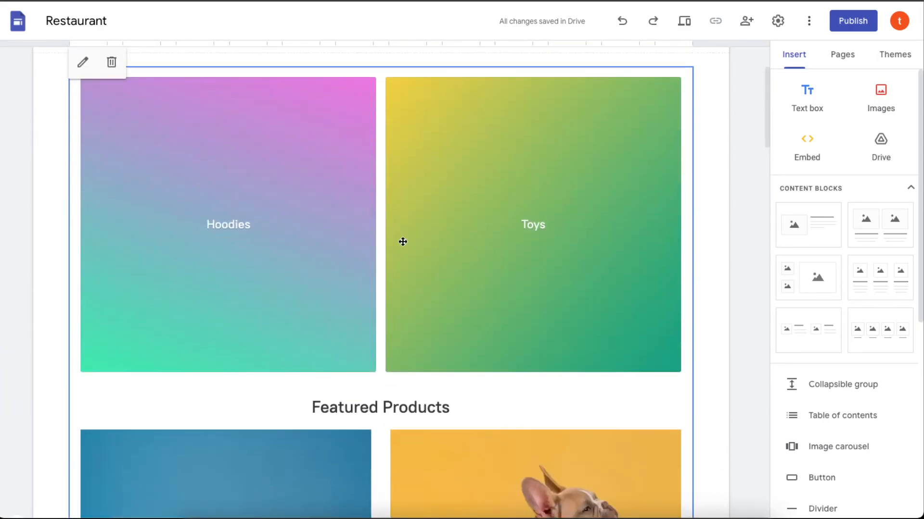
pyautogui.scroll(-5, 402, 242)
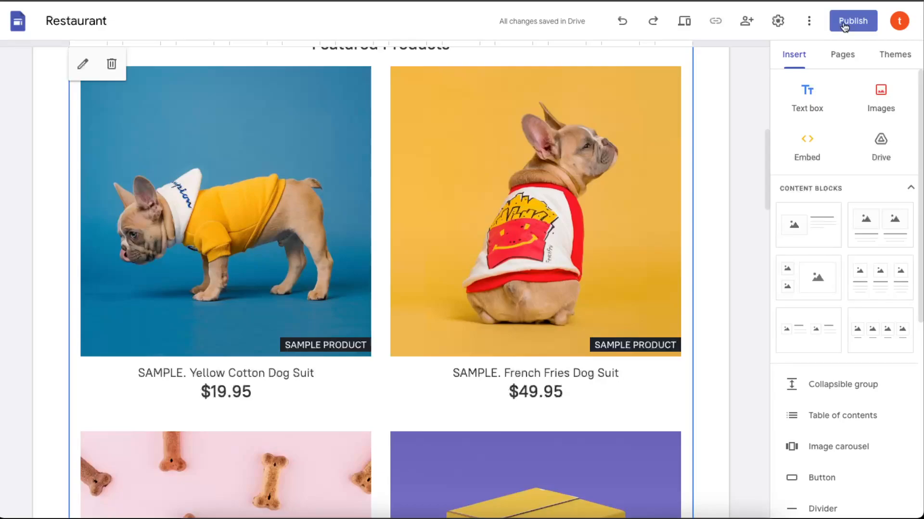
# Preview the site in desktop view and open the Yellow Cotton Dog Suit product page
pyautogui.click(754, 110)
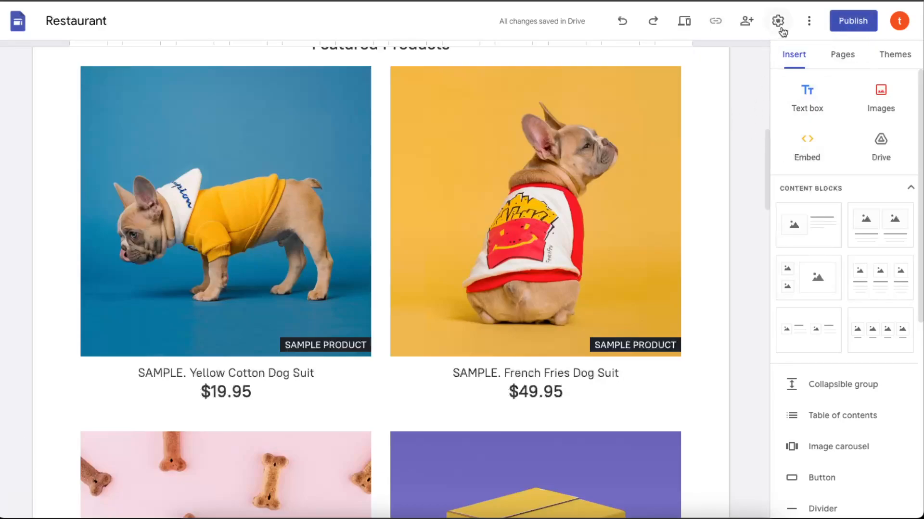
pyautogui.click(853, 20)
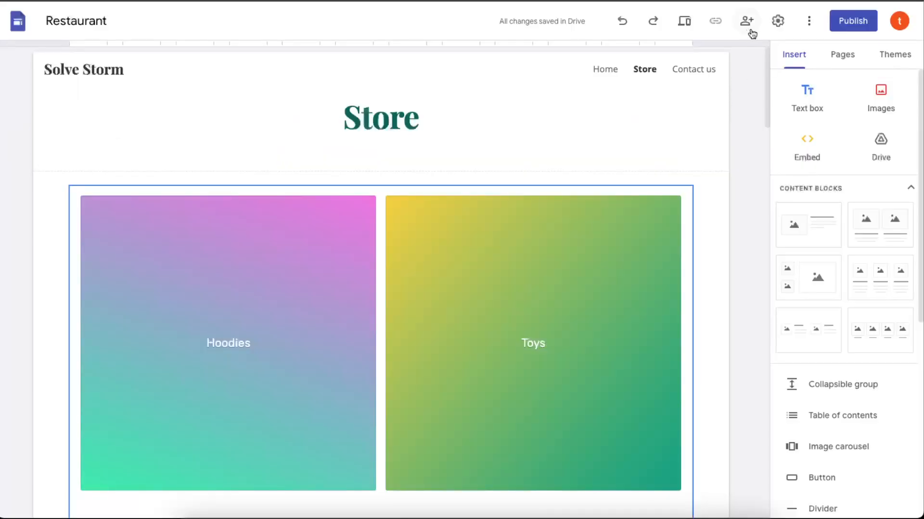
pyautogui.click(688, 26)
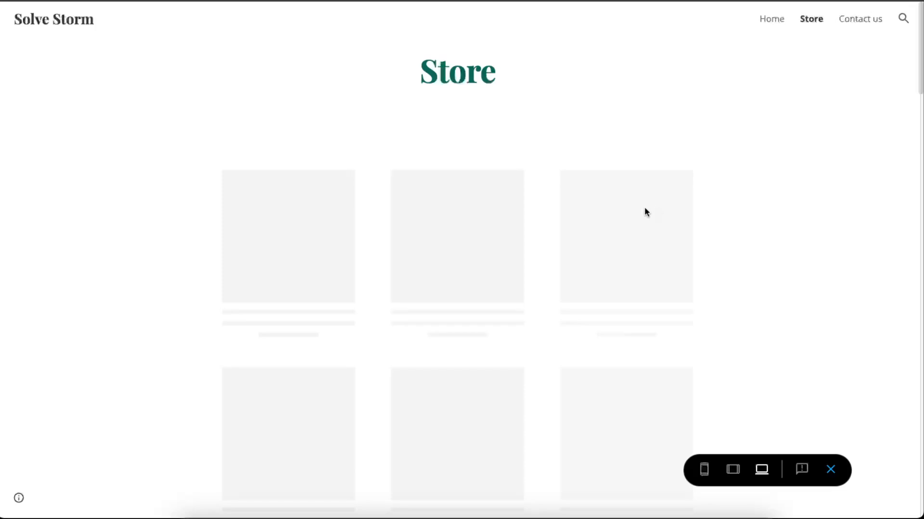
pyautogui.scroll(-5, 674, 247)
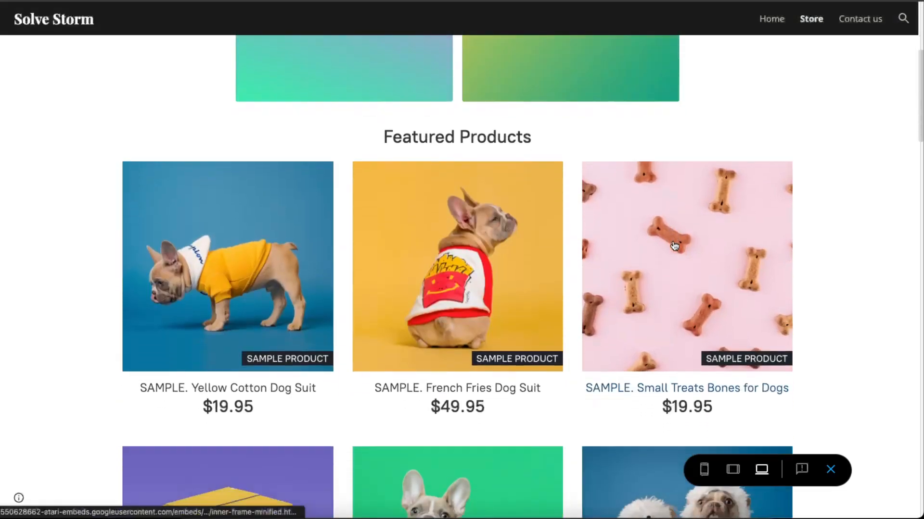
pyautogui.click(289, 262)
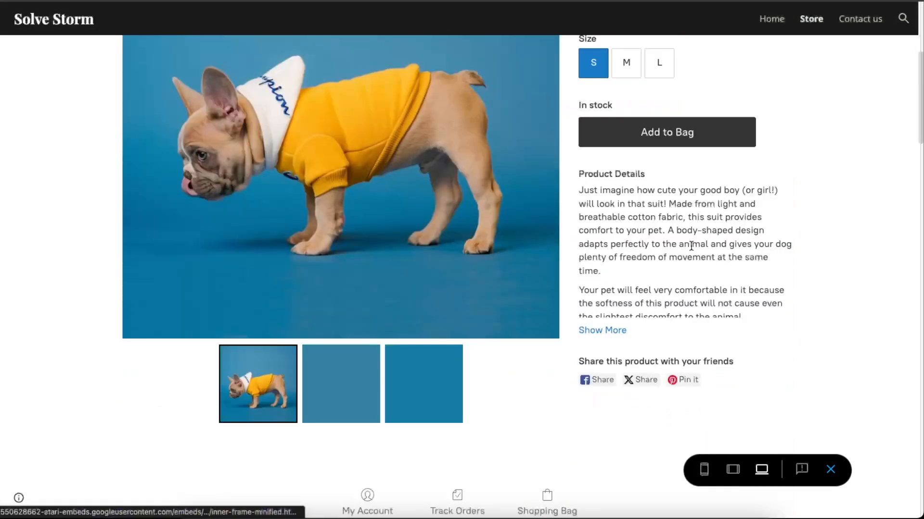
# Review the dog suit's title, price and options, and select size M
pyautogui.scroll(3, 791, 259)
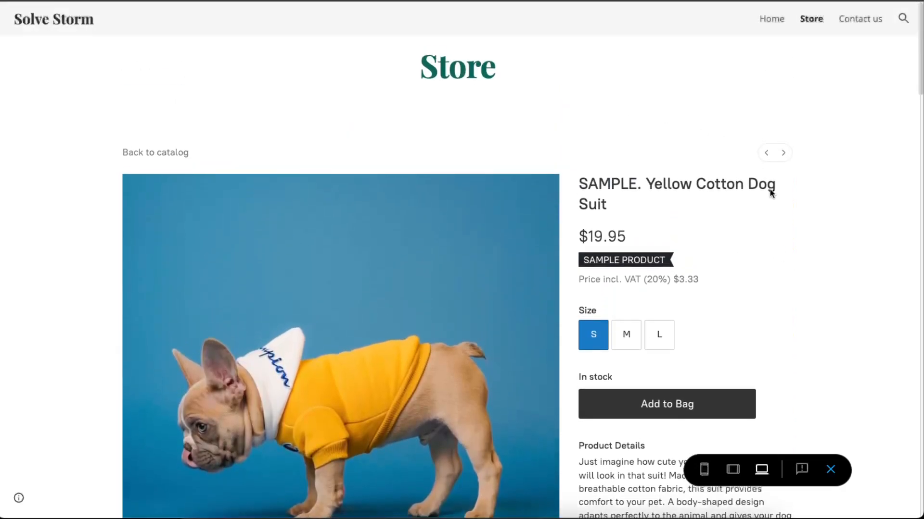
pyautogui.moveTo(614, 188); pyautogui.dragTo(685, 177)
pyautogui.click(692, 222)
pyautogui.click(699, 210)
pyautogui.scroll(-2, 703, 212)
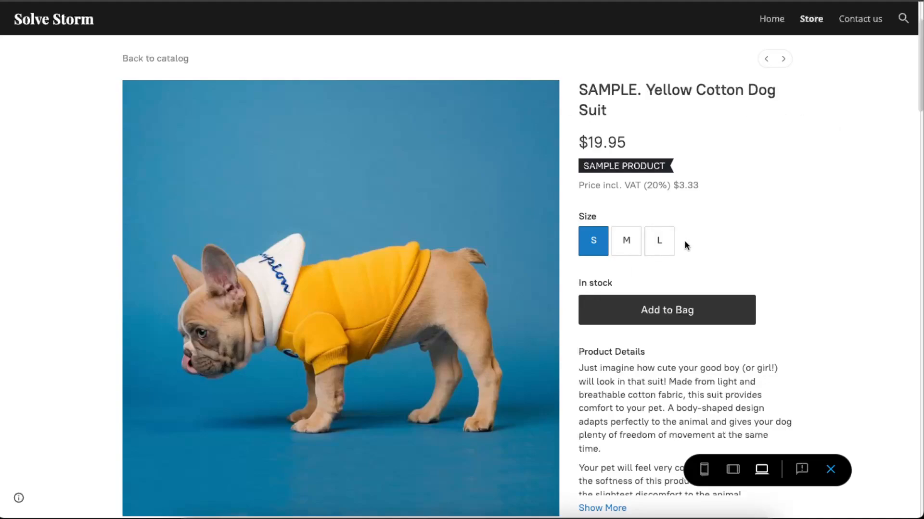
pyautogui.scroll(-2, 712, 197)
pyautogui.click(627, 130)
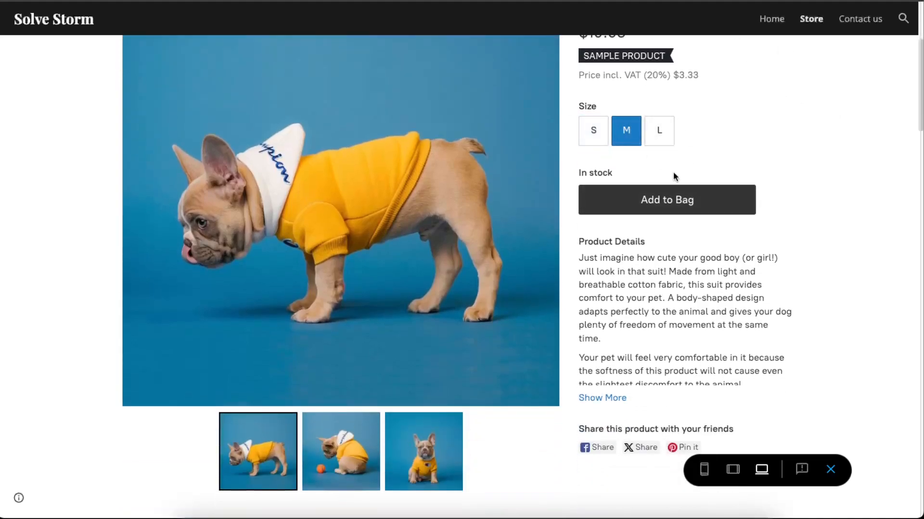
# Expand the dog suit's full product details and check the features, sharing links and store footer links
pyautogui.scroll(-2, 673, 211)
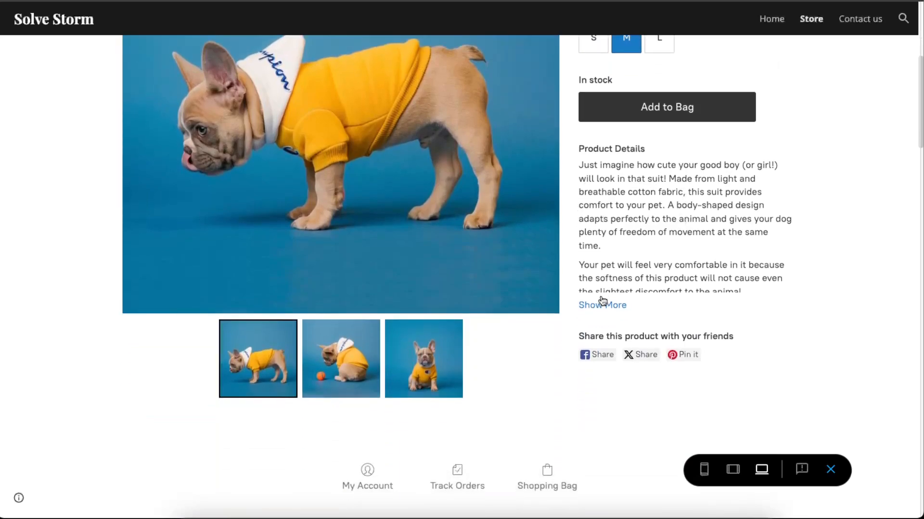
pyautogui.click(623, 306)
pyautogui.scroll(-5, 730, 223)
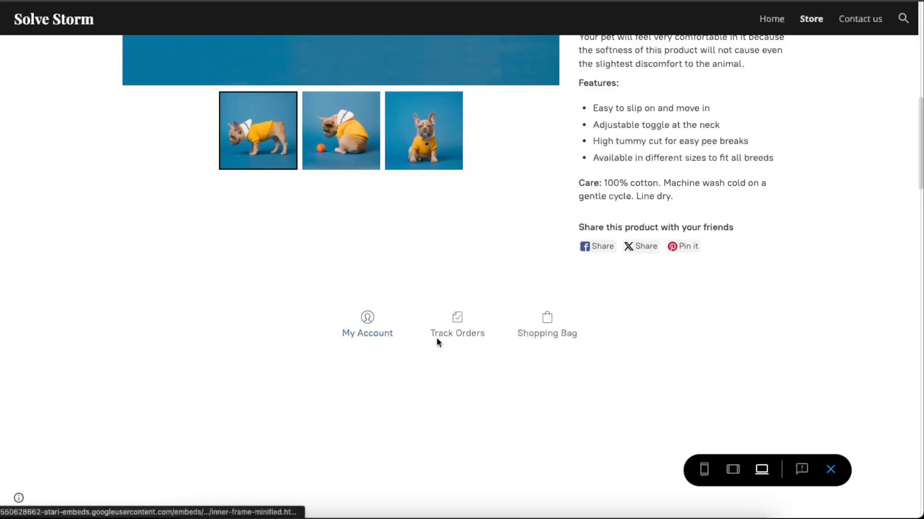
pyautogui.scroll(10, 511, 331)
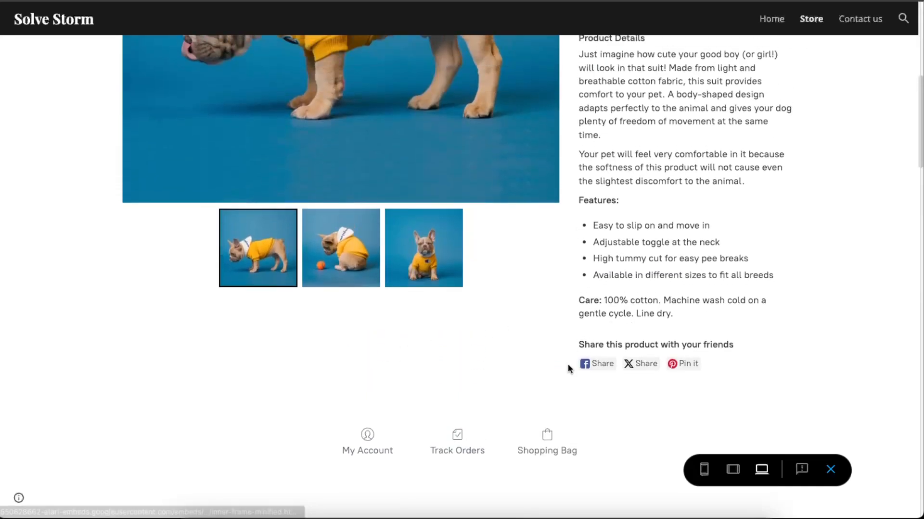